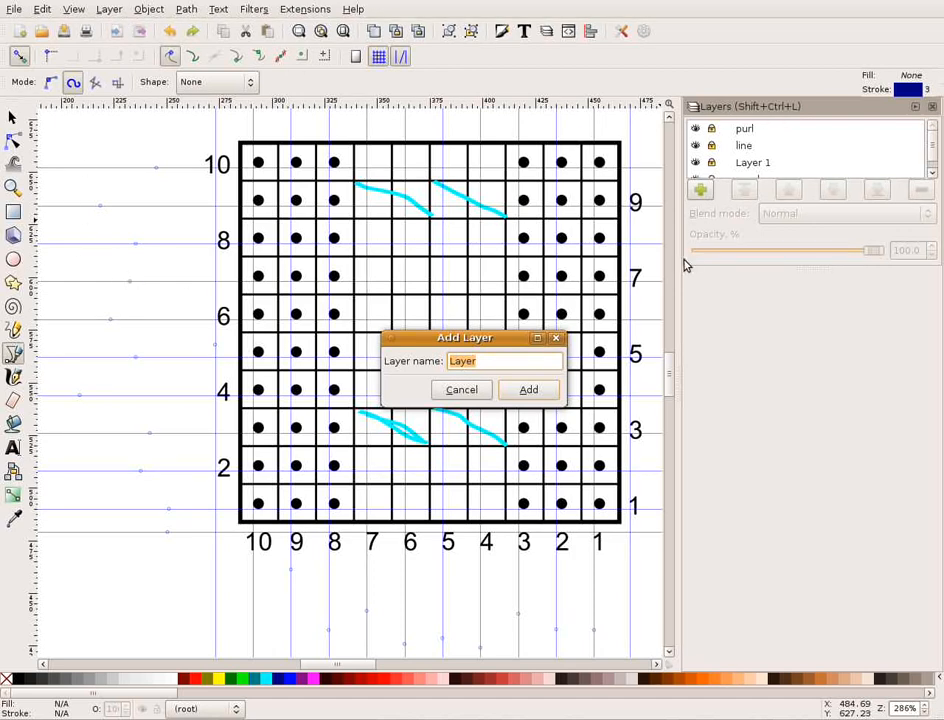
# Add a new layer named "cable" and look through the layer list.
pyautogui.write('cable')
pyautogui.click(512, 390)
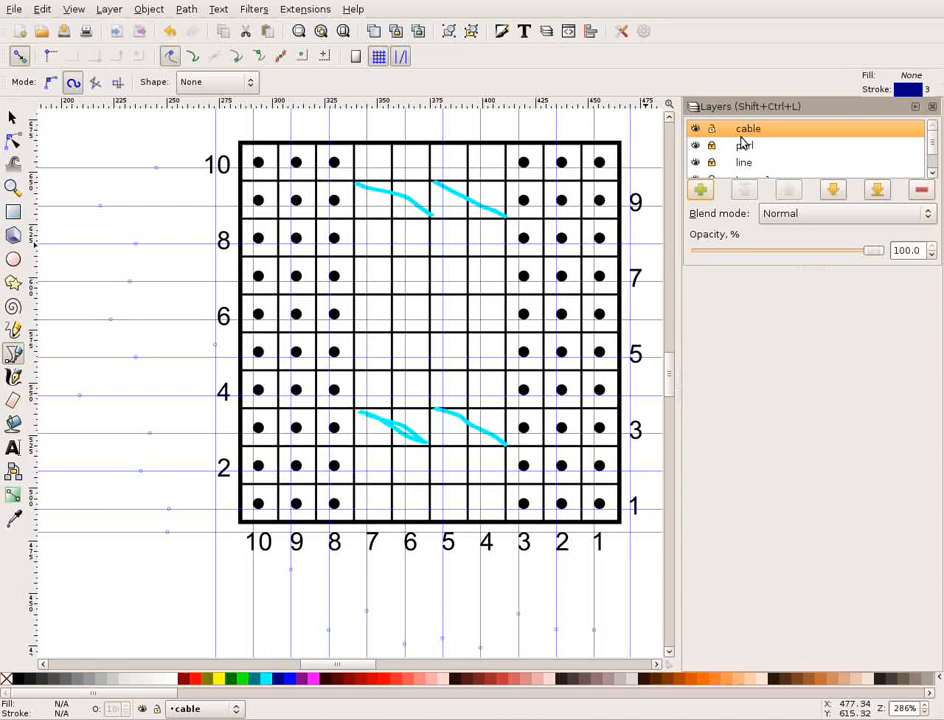
pyautogui.scroll(-2, 727, 148)
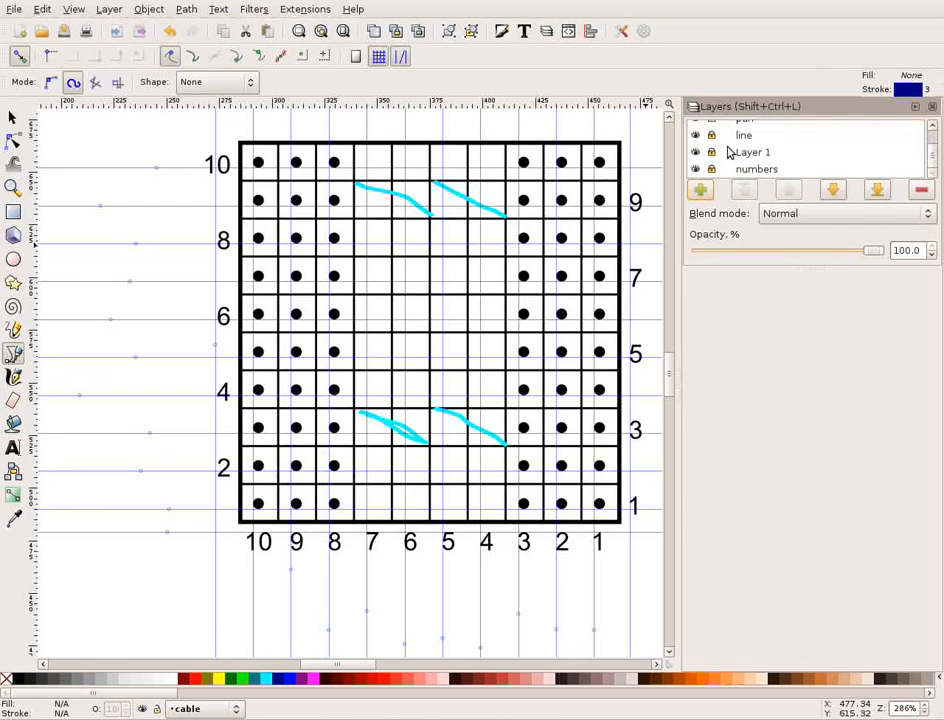
pyautogui.scroll(2, 728, 150)
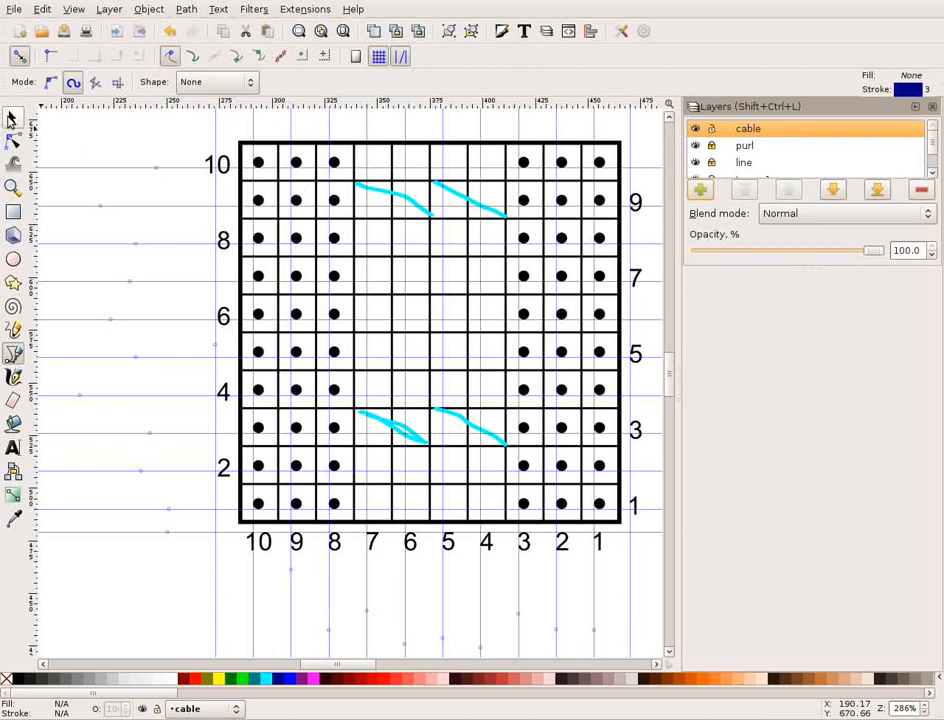
# Draw a nearly vertical straight sample line about 58 px tall in the empty area beside the chart's row numbers.
pyautogui.click(11, 118)
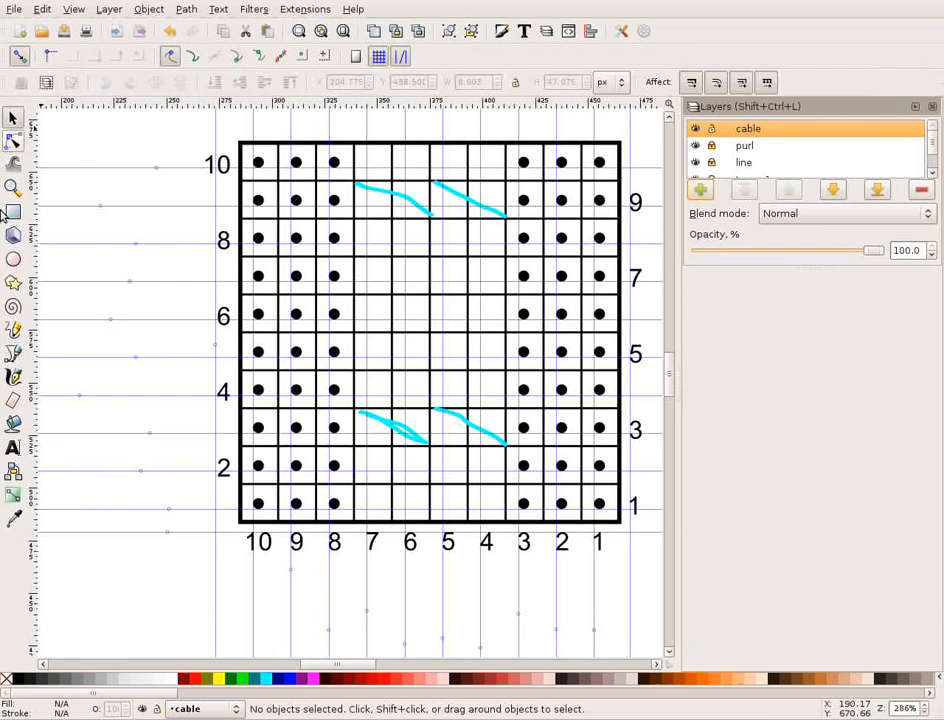
pyautogui.click(16, 356)
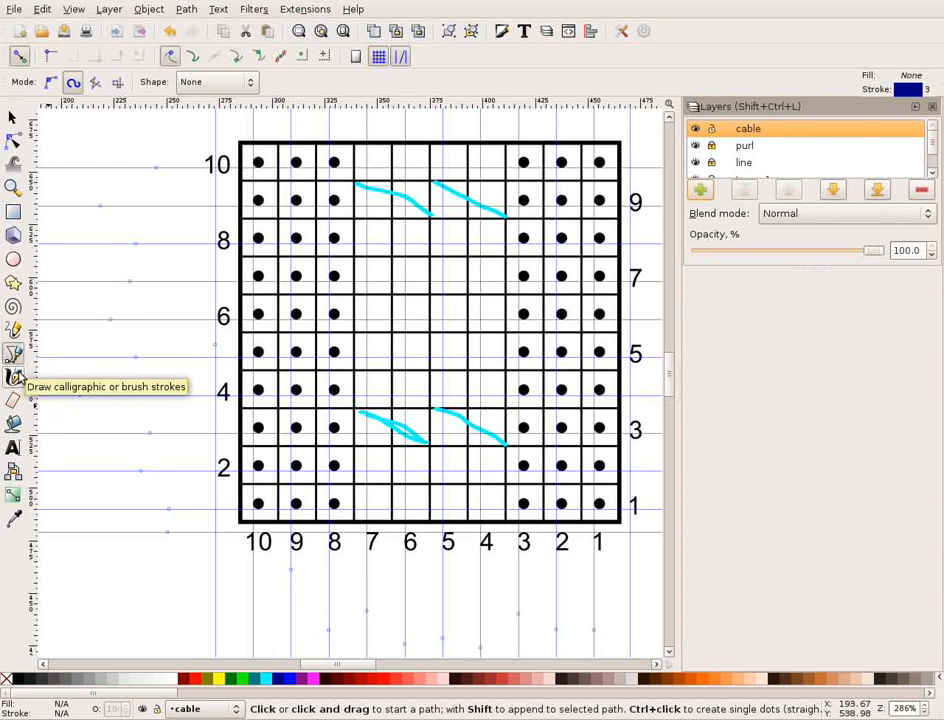
pyautogui.click(73, 454)
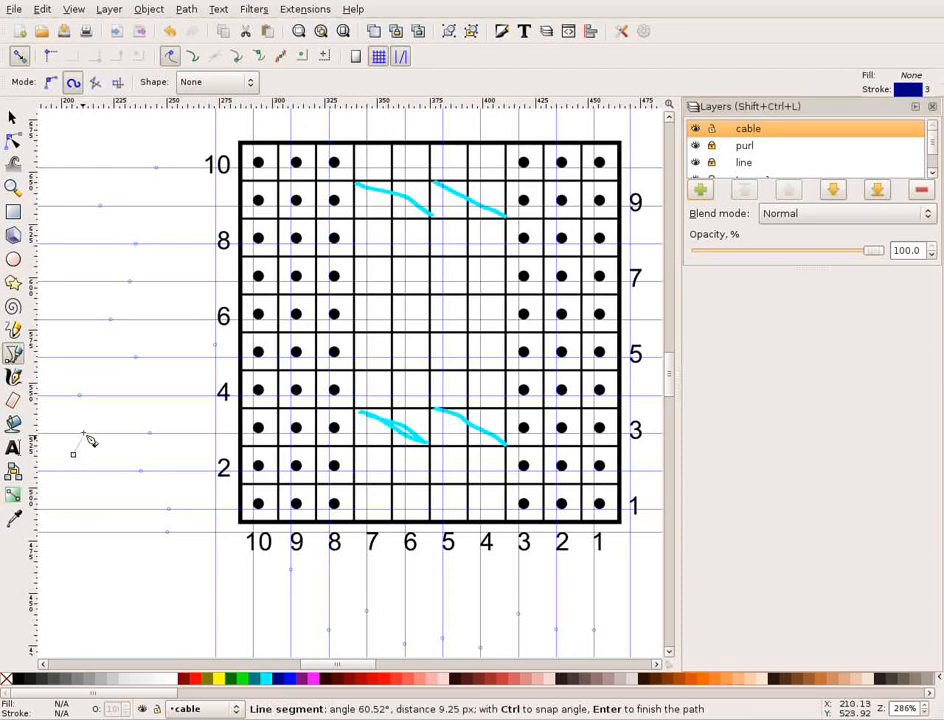
pyautogui.doubleClick(78, 340)
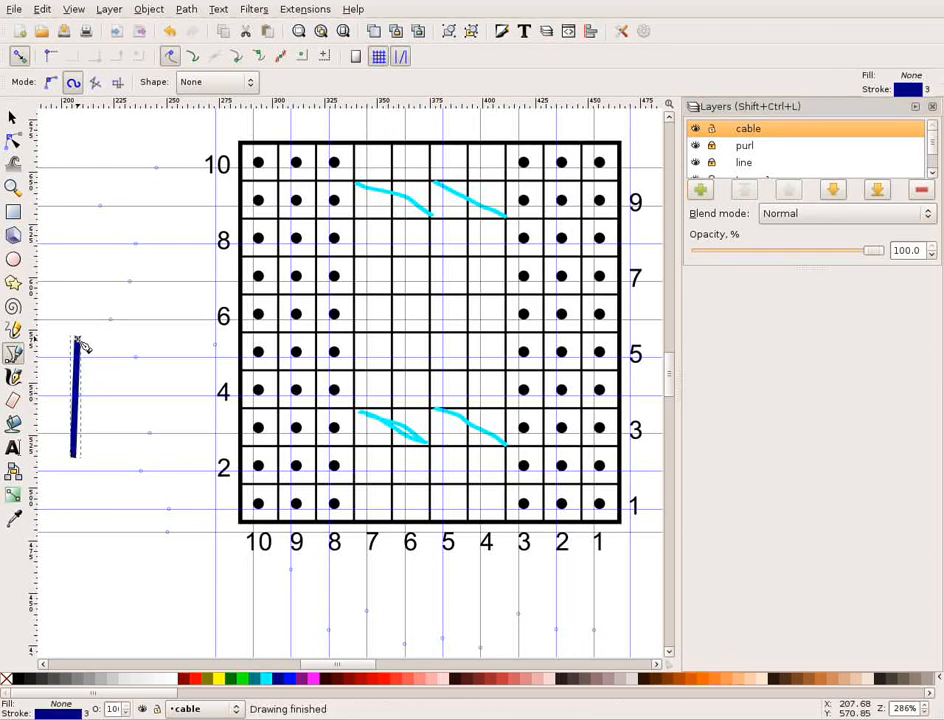
# Give the sample line's stroke a round cap and a round join, keeping the flat stroke paint.
pyautogui.rightClick(75, 425)
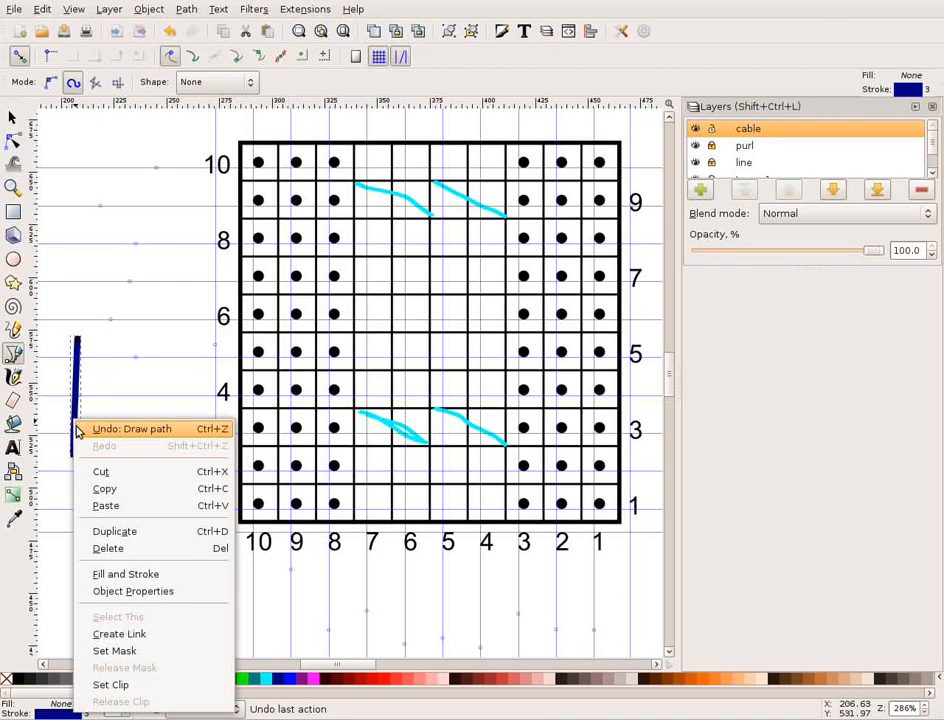
pyautogui.click(153, 577)
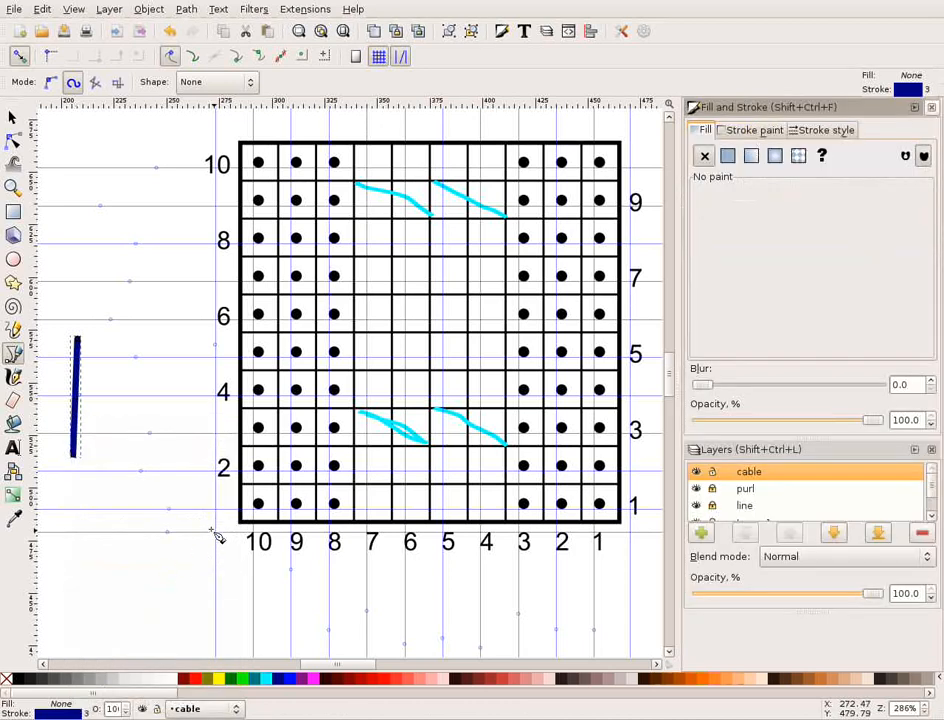
pyautogui.click(752, 133)
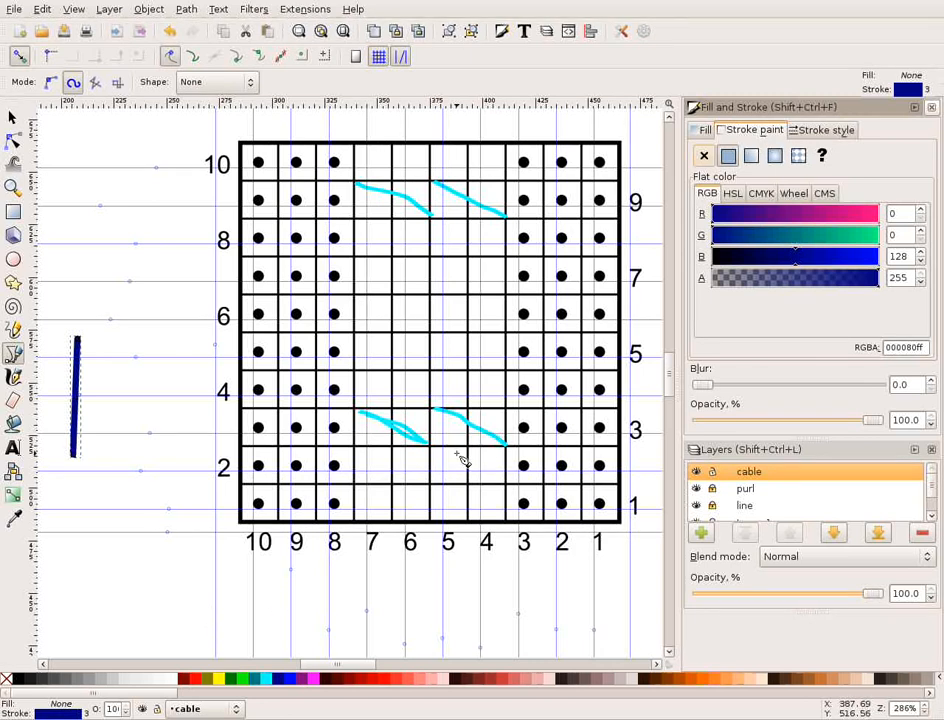
pyautogui.click(832, 131)
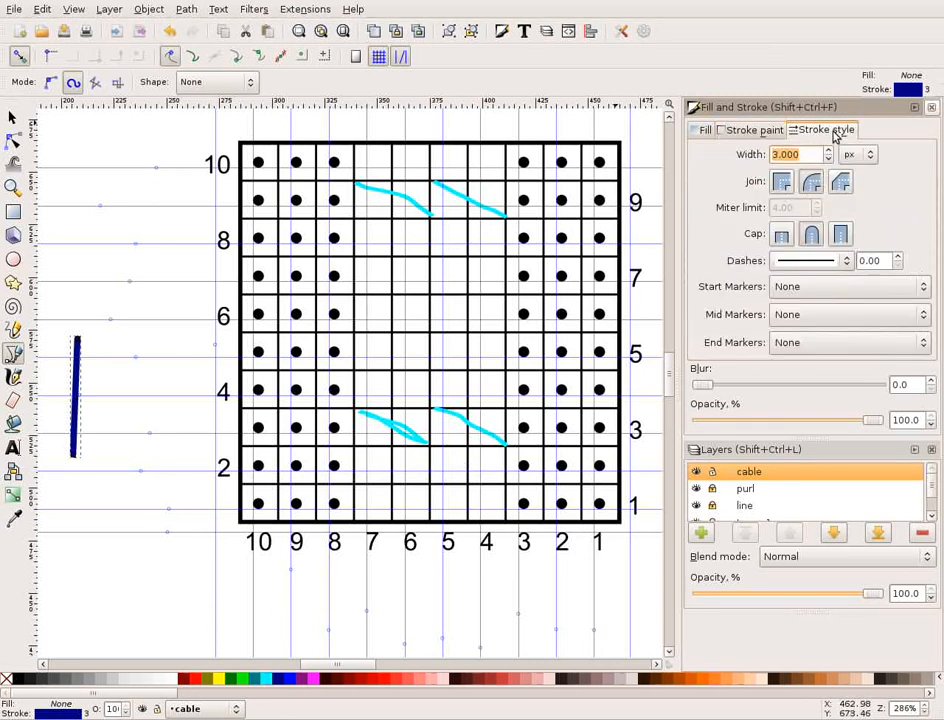
pyautogui.click(818, 240)
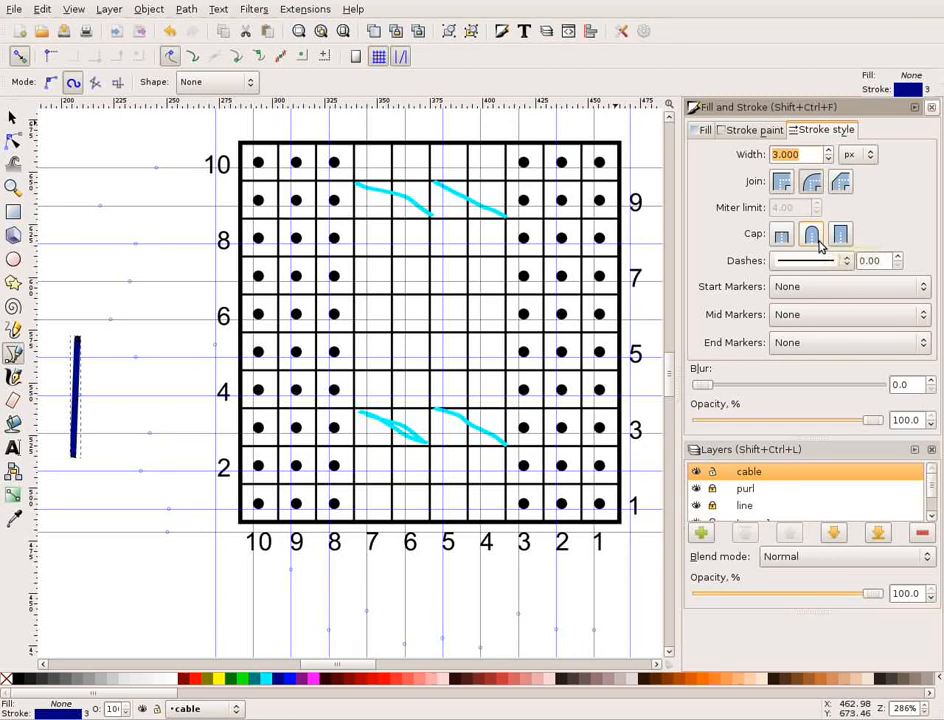
pyautogui.click(813, 183)
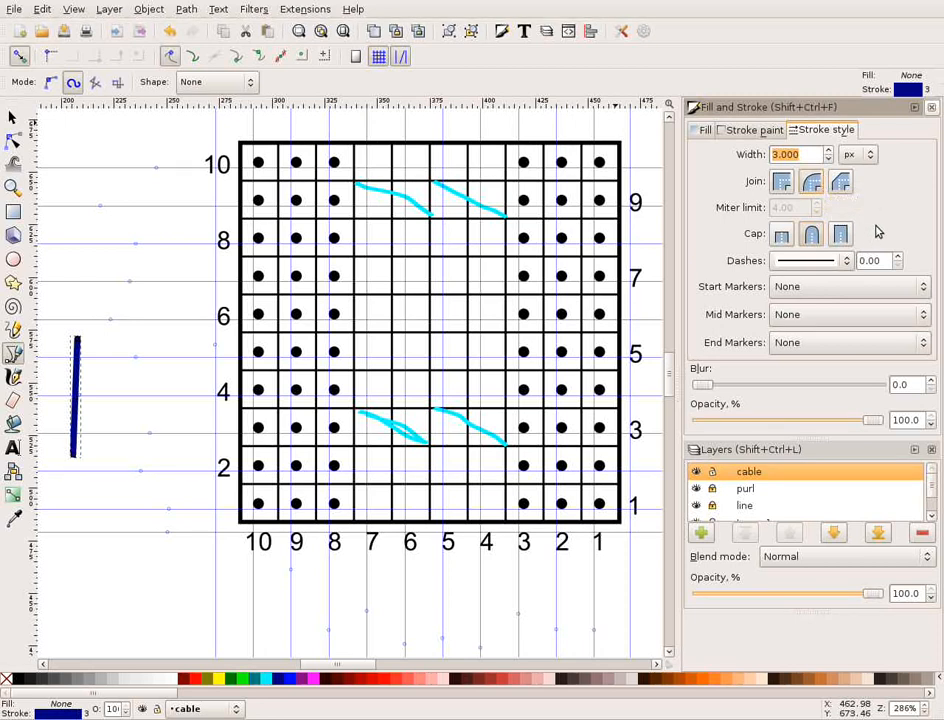
pyautogui.click(816, 157)
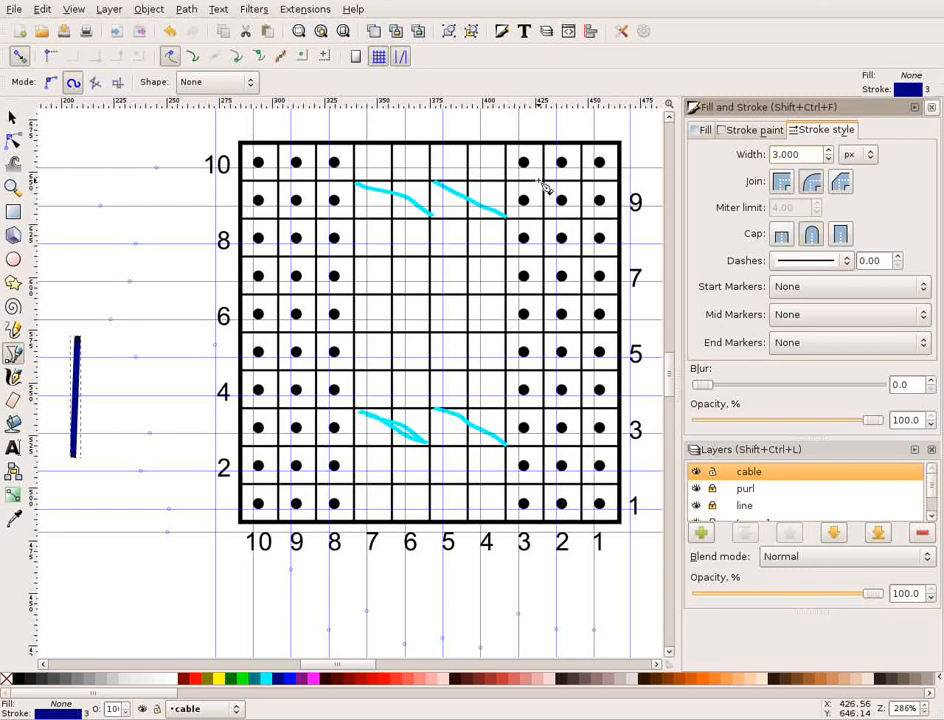
pyautogui.click(810, 154)
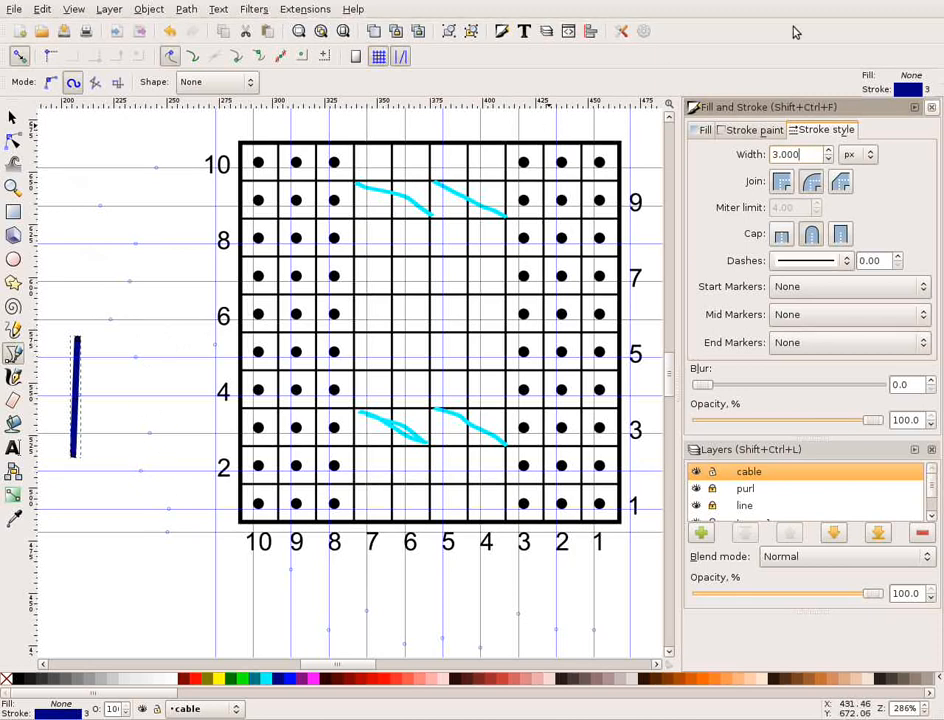
# Open the Pen tool's preferences, enlarge the window to show them fully, and take the tool's own style from the selected line.
pyautogui.click(903, 93)
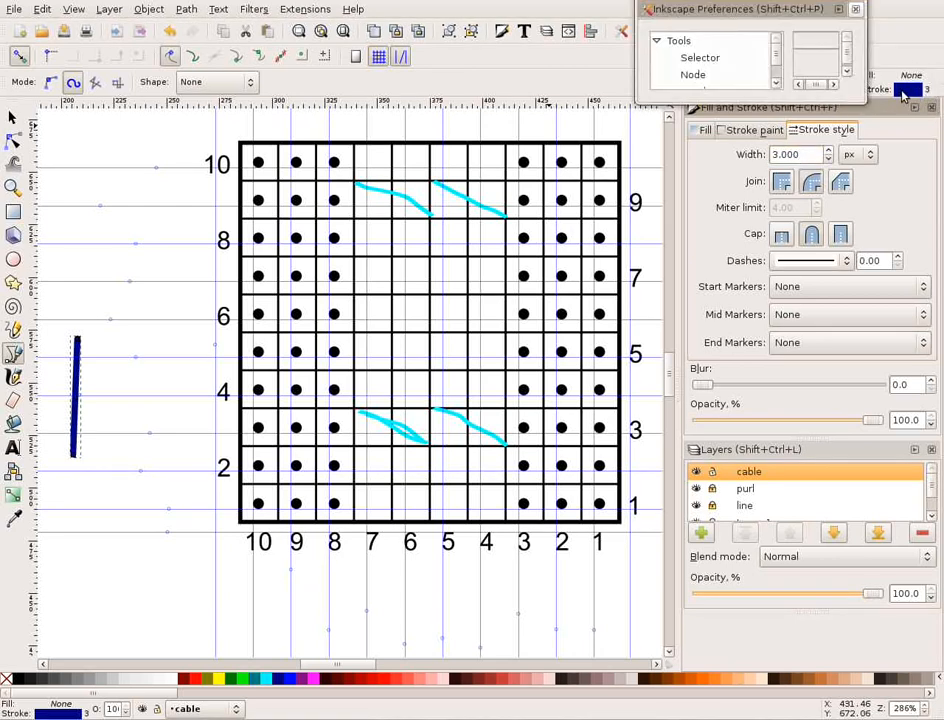
pyautogui.moveTo(863, 102)
pyautogui.mouseDown()
pyautogui.moveTo(914, 215)
pyautogui.moveTo(930, 410)
pyautogui.mouseUp()
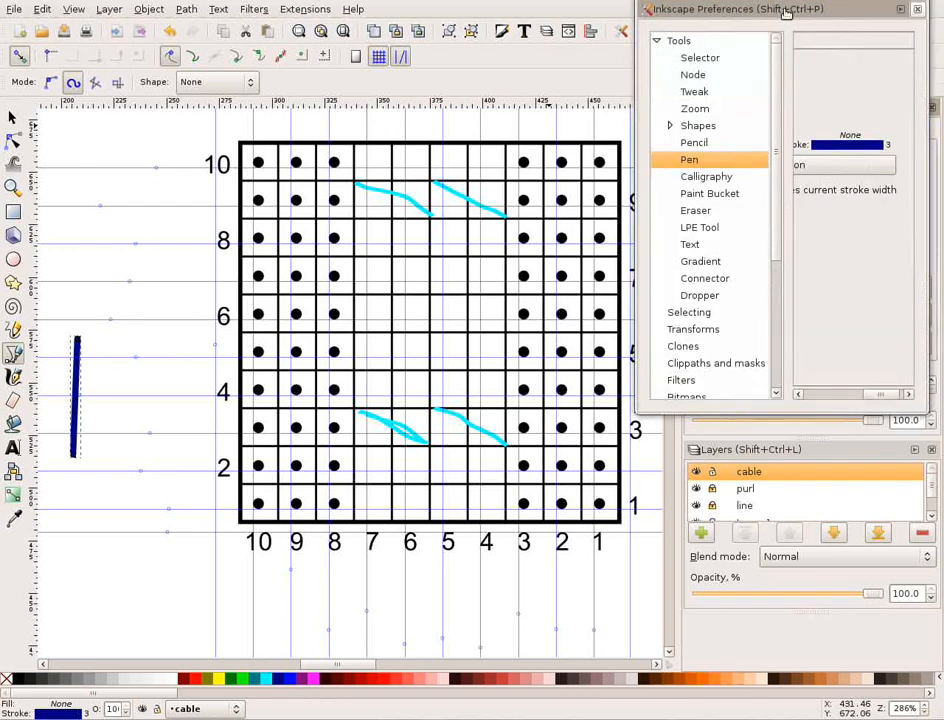
pyautogui.moveTo(788, 12)
pyautogui.mouseDown()
pyautogui.moveTo(714, 12)
pyautogui.moveTo(745, 3)
pyautogui.moveTo(543, 8)
pyautogui.mouseUp()
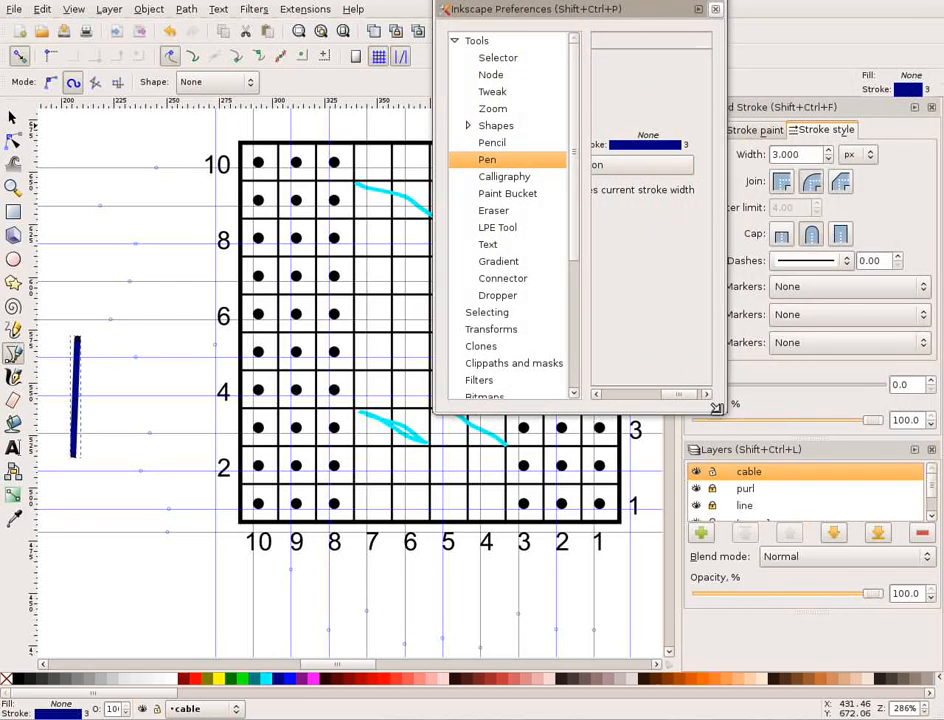
pyautogui.moveTo(725, 418); pyautogui.dragTo(895, 392)
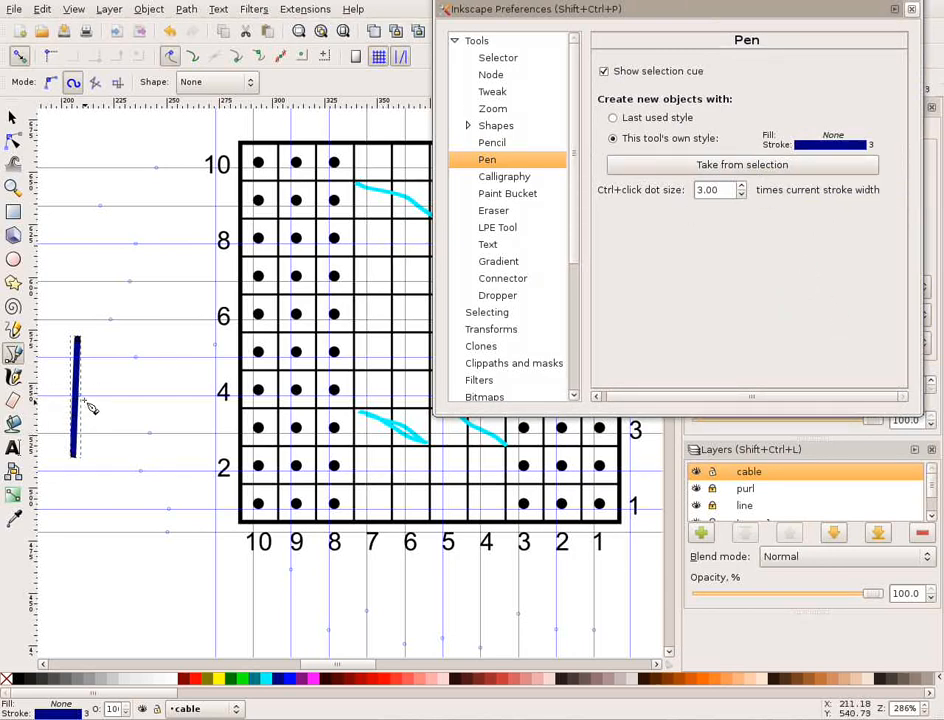
pyautogui.click(787, 167)
pyautogui.click(911, 9)
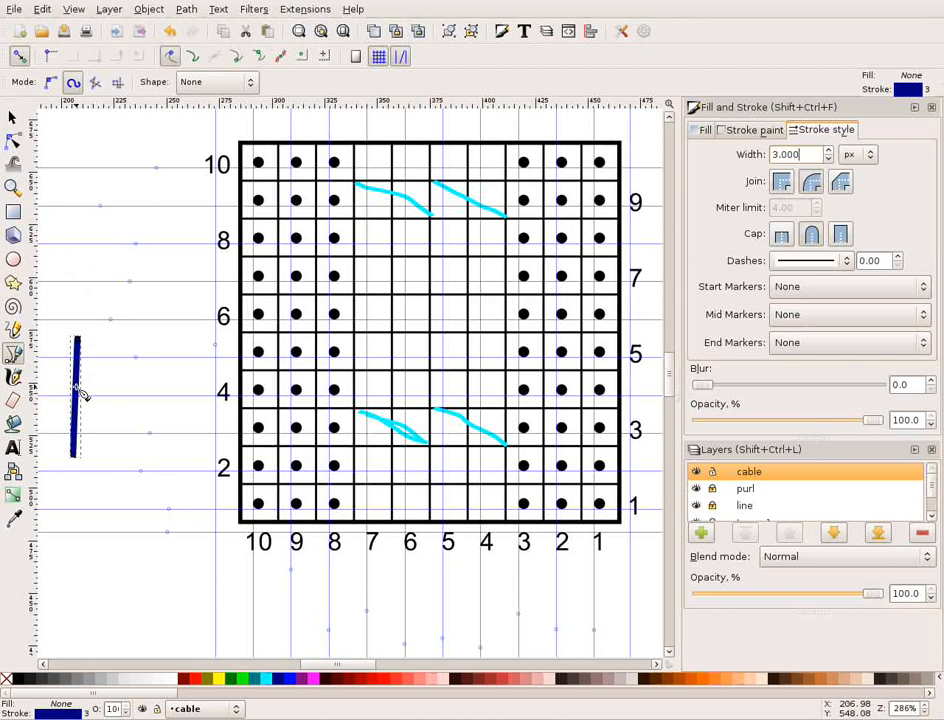
# Delete the sample line and save the drawing.
pyautogui.click(10, 118)
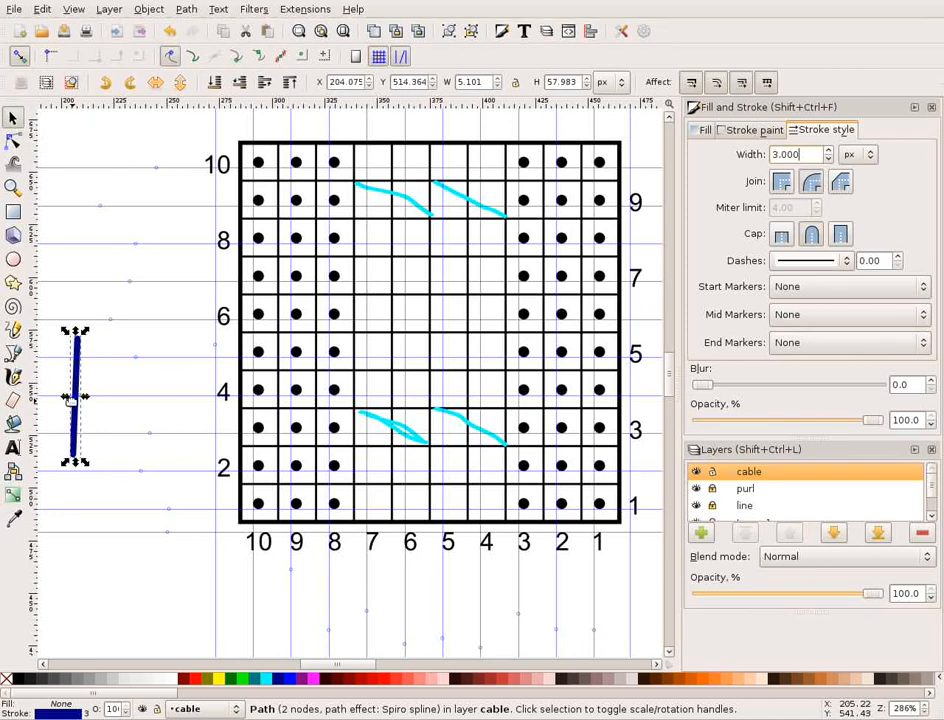
pyautogui.rightClick(77, 349)
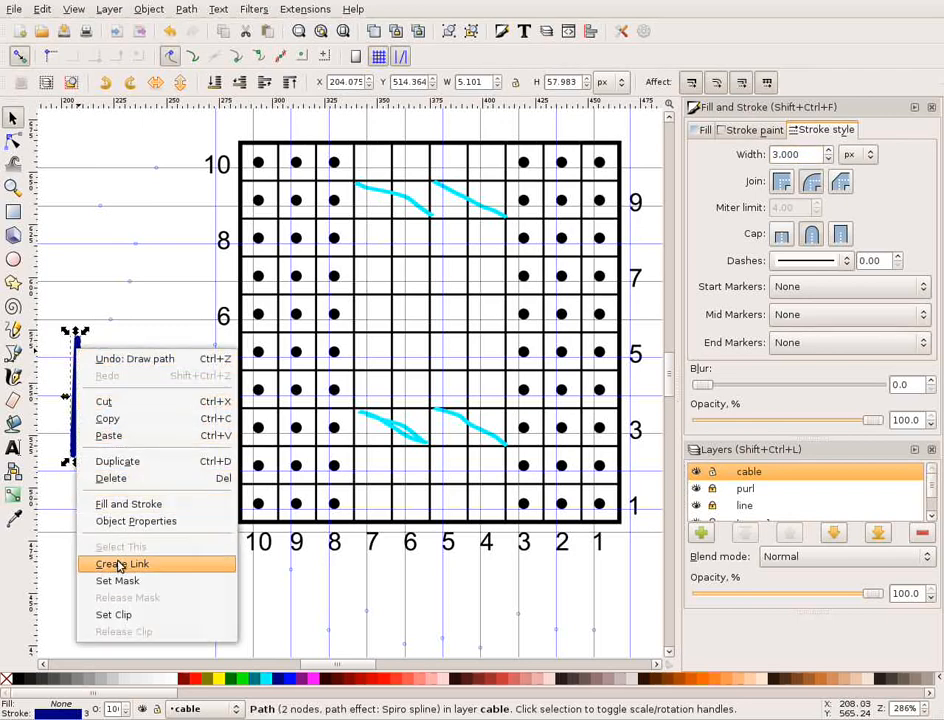
pyautogui.click(112, 478)
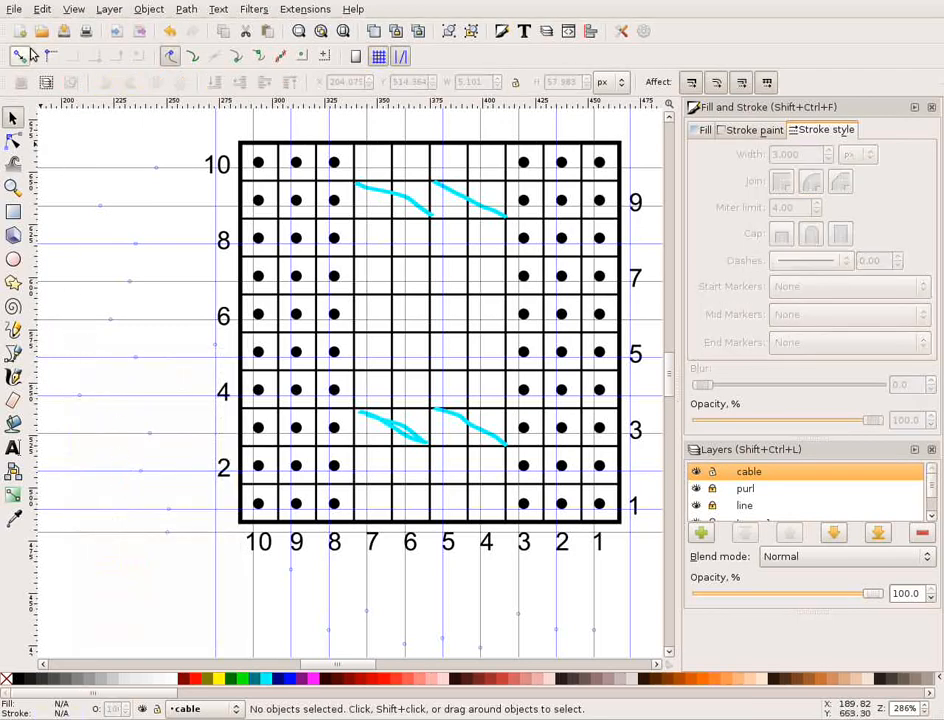
pyautogui.click(64, 33)
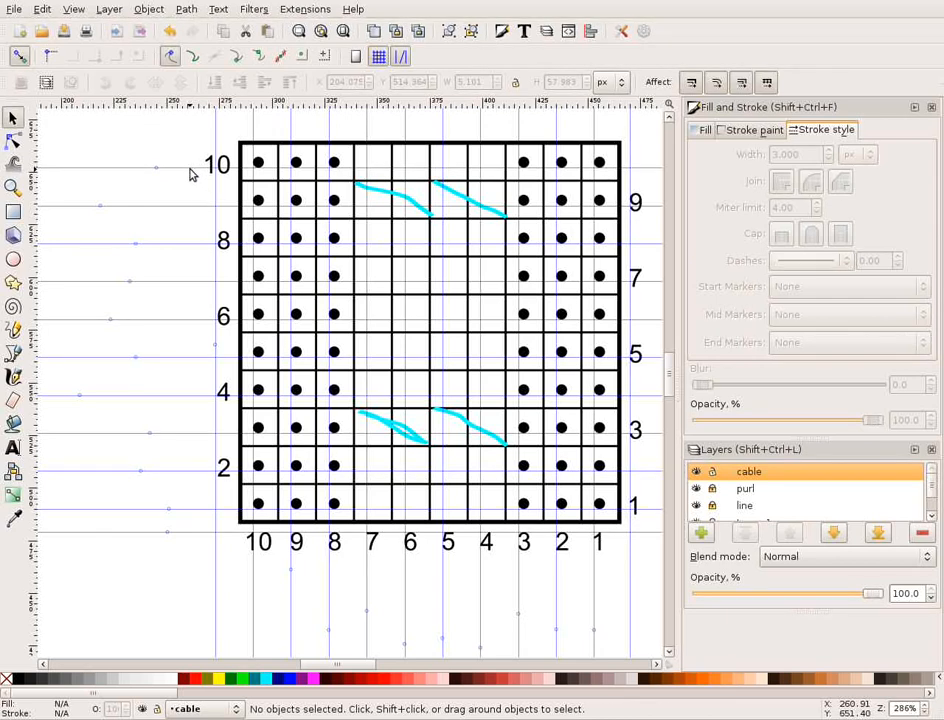
# Move the horizontal guide beside row 10 onto the chart's top edge and close the Fill and Stroke and Layers dialogs.
pyautogui.moveTo(192, 174); pyautogui.dragTo(196, 147)
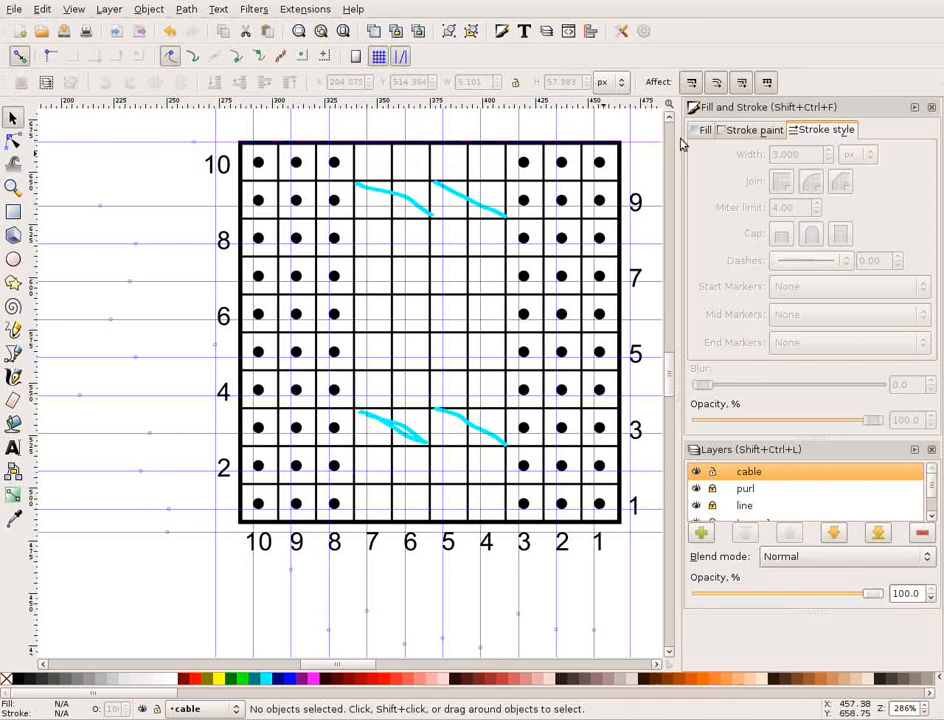
pyautogui.click(932, 106)
pyautogui.click(933, 107)
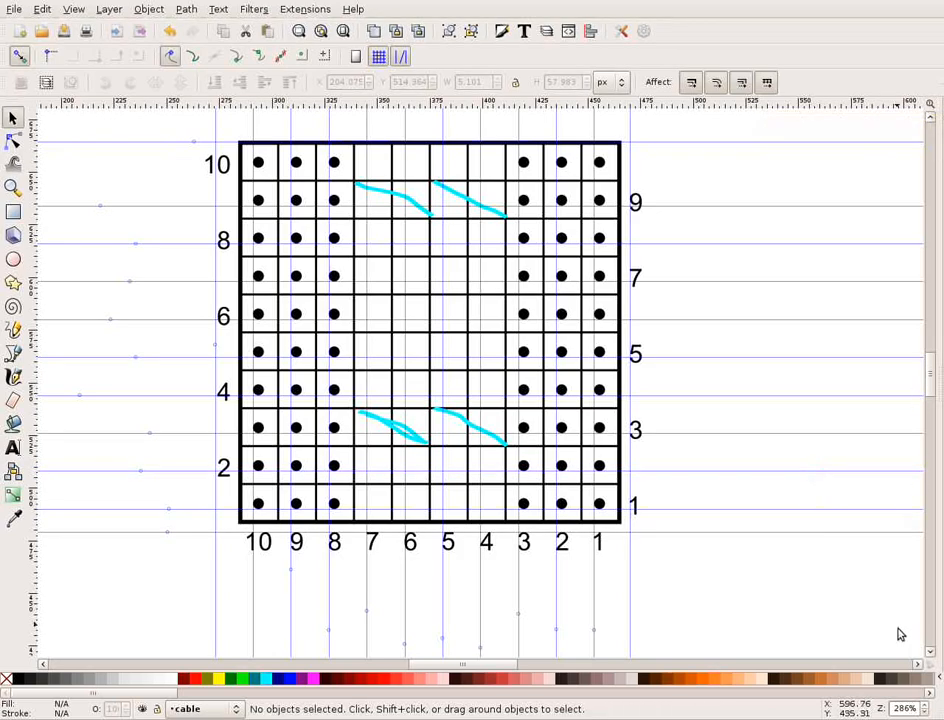
# Move the horizontal guide running through row 1 down onto the chart's bottom edge.
pyautogui.scroll(4, 928, 709)
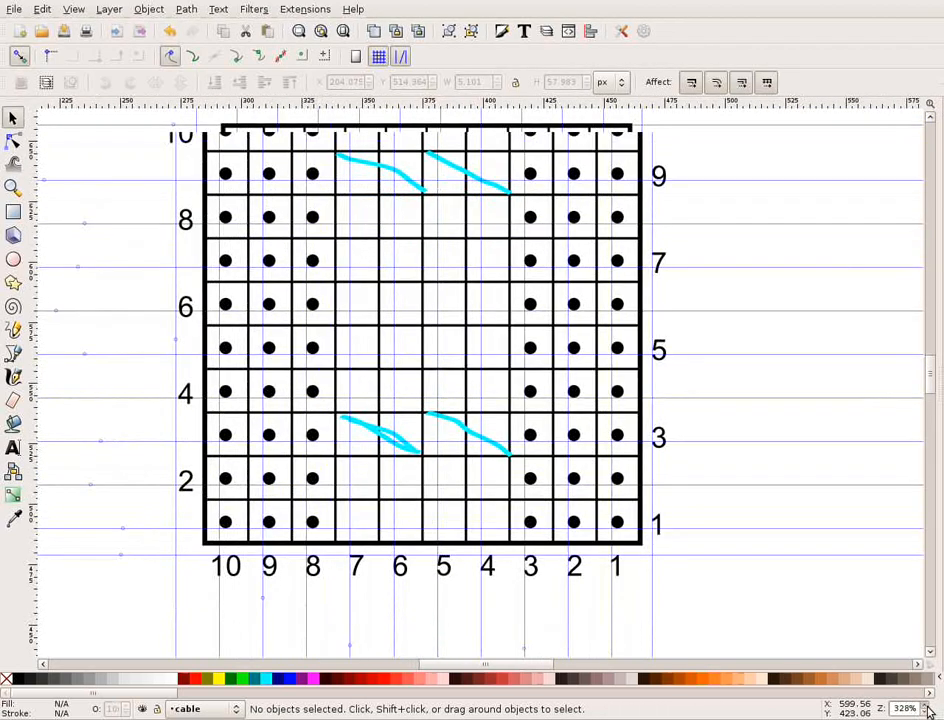
pyautogui.scroll(2, 885, 500)
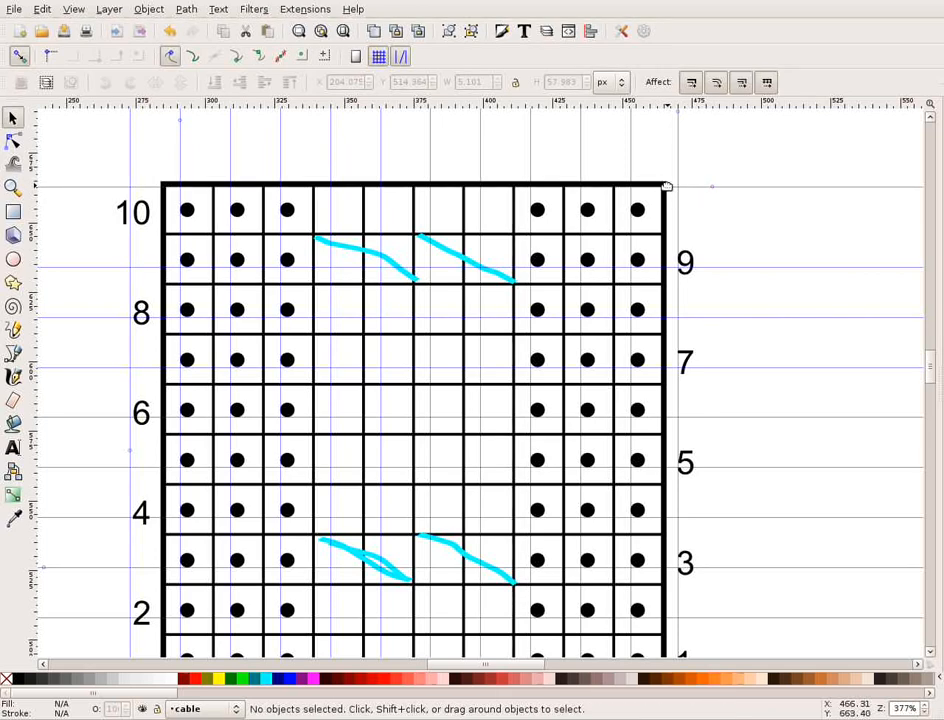
pyautogui.scroll(-3, 724, 262)
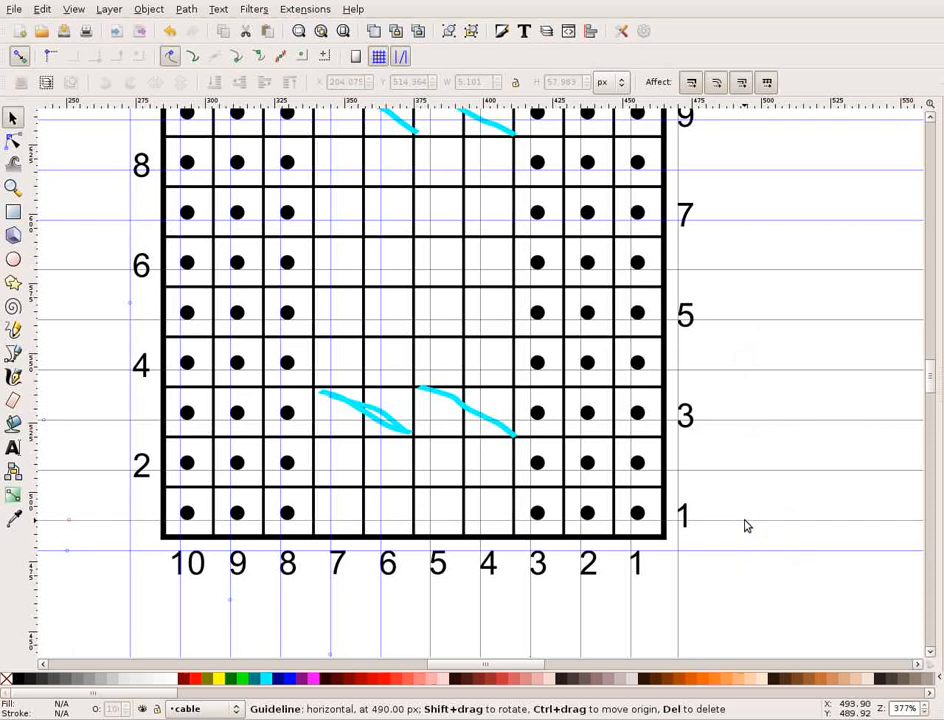
pyautogui.moveTo(745, 526); pyautogui.dragTo(743, 539)
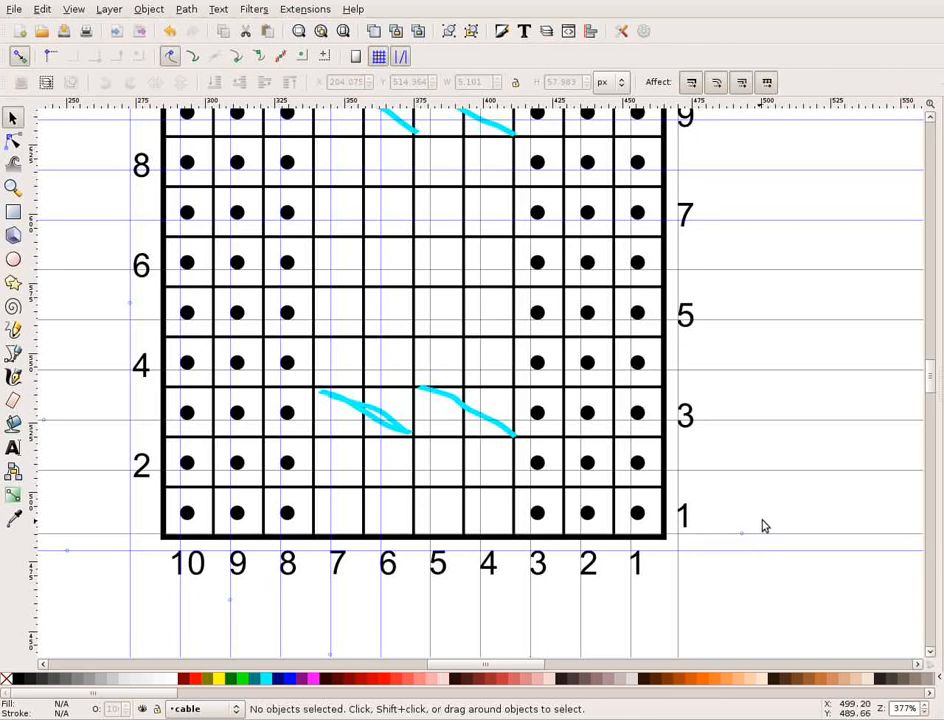
# Enter exact X positions for two vertical guides, placing them on the grid lines between columns 8 and 7 and between columns 7 and 6.
pyautogui.scroll(2, 763, 525)
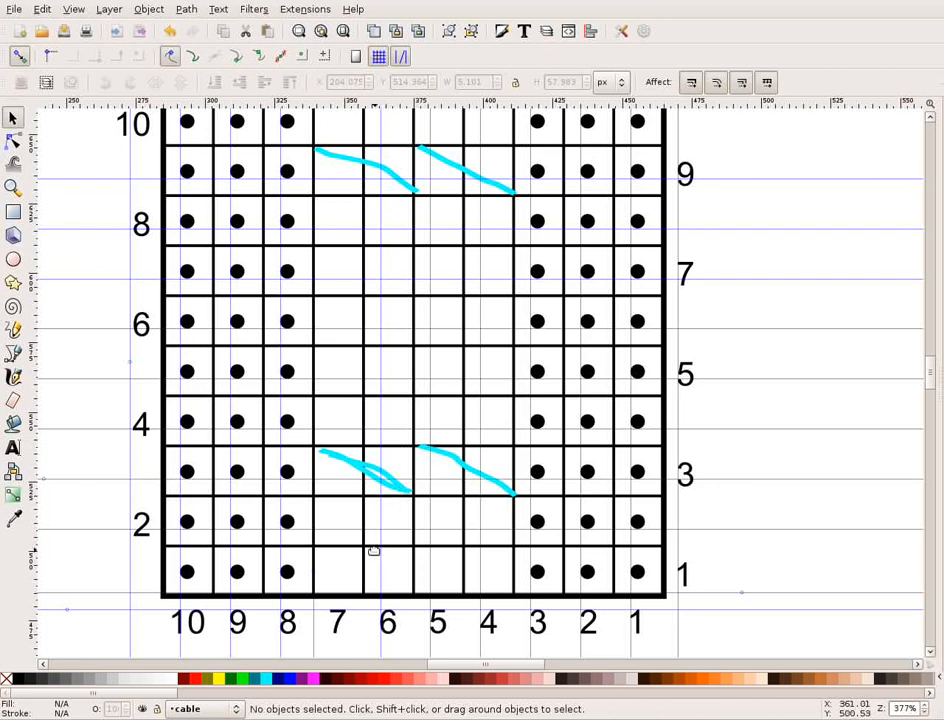
pyautogui.doubleClick(316, 641)
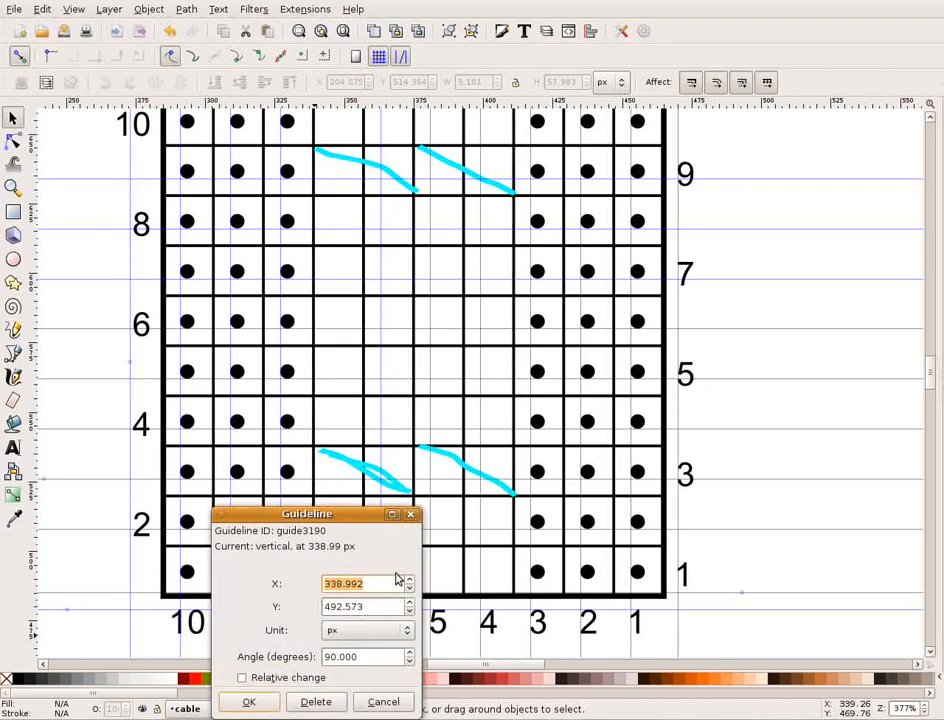
pyautogui.write('33')
pyautogui.press('Return')
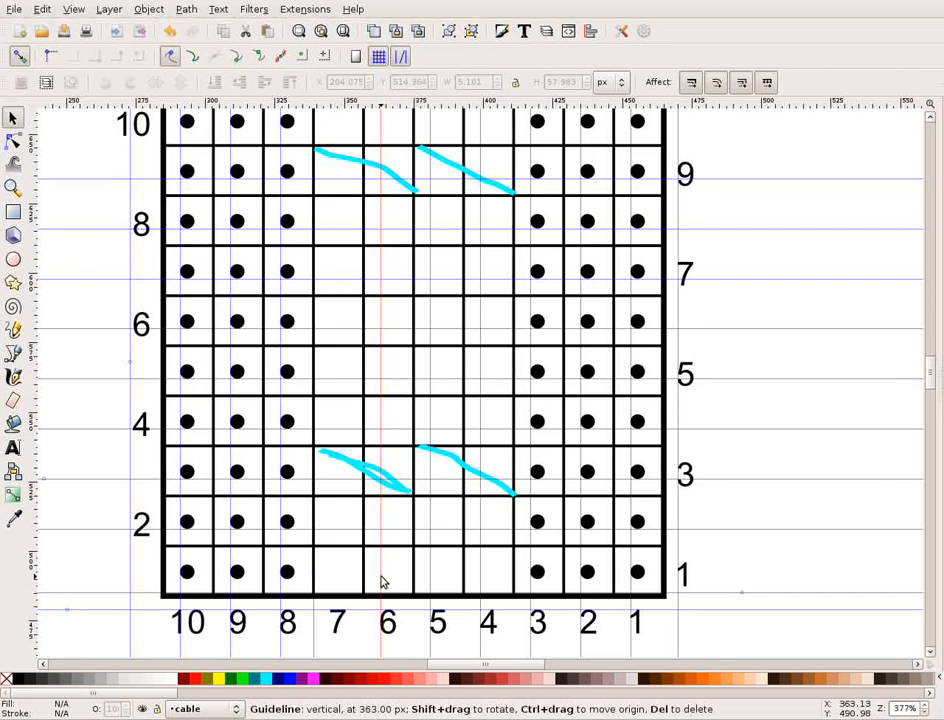
pyautogui.doubleClick(381, 582)
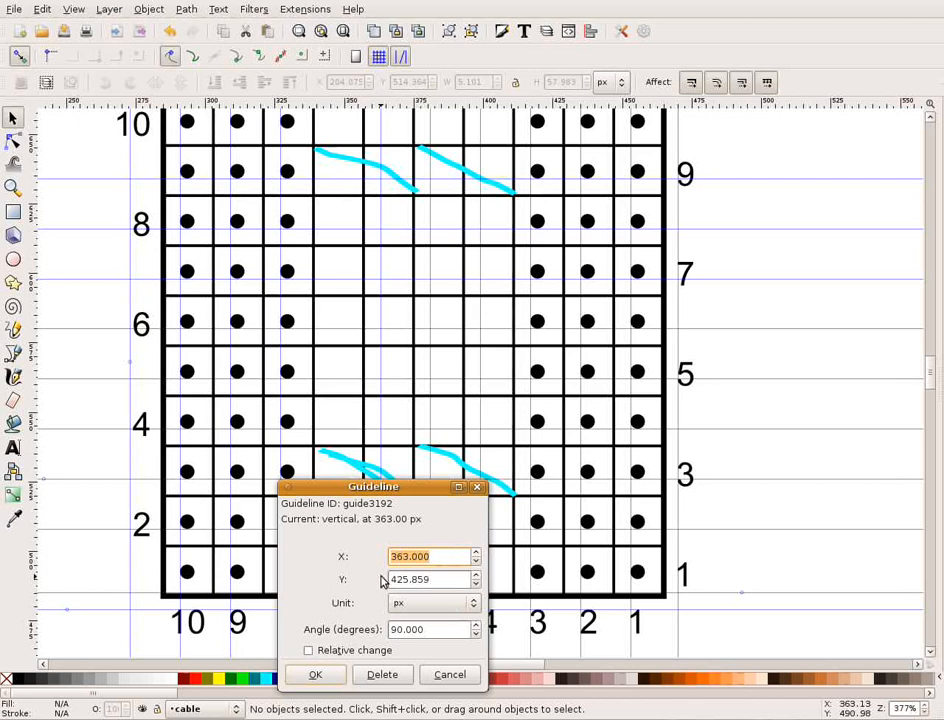
pyautogui.write('375')
pyautogui.click(316, 675)
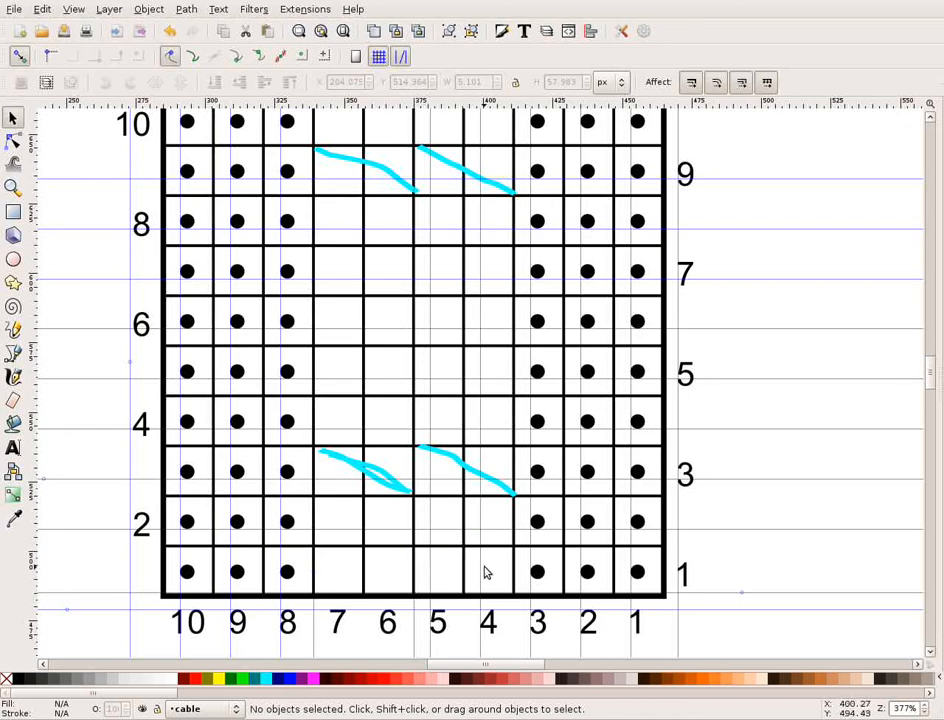
# Delete the vertical guide that runs through column 4 of the chart.
pyautogui.scroll(-3, 484, 572)
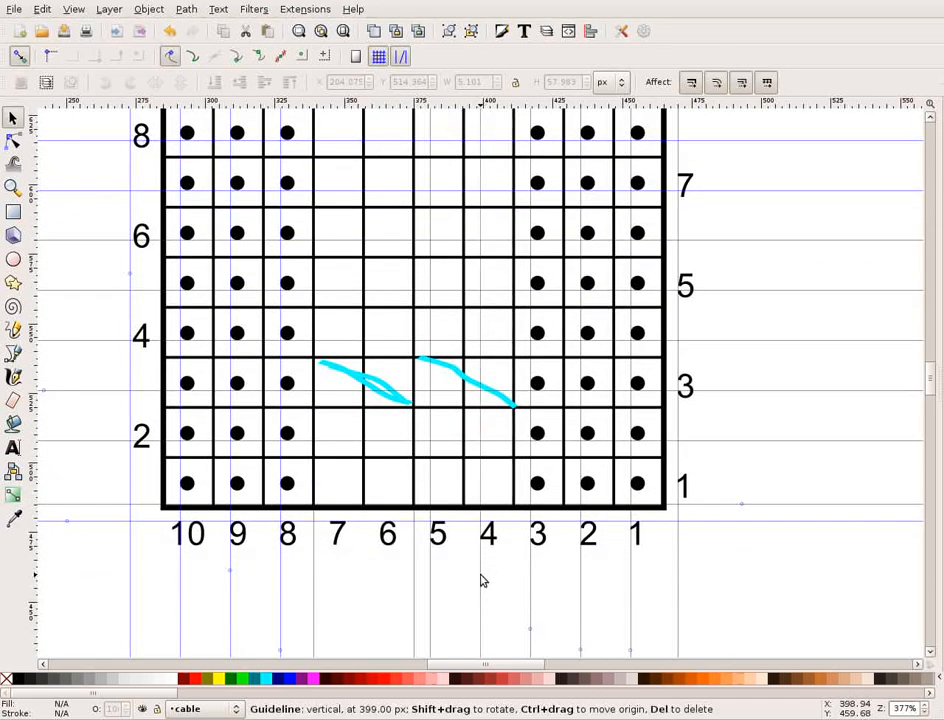
pyautogui.rightClick(481, 580)
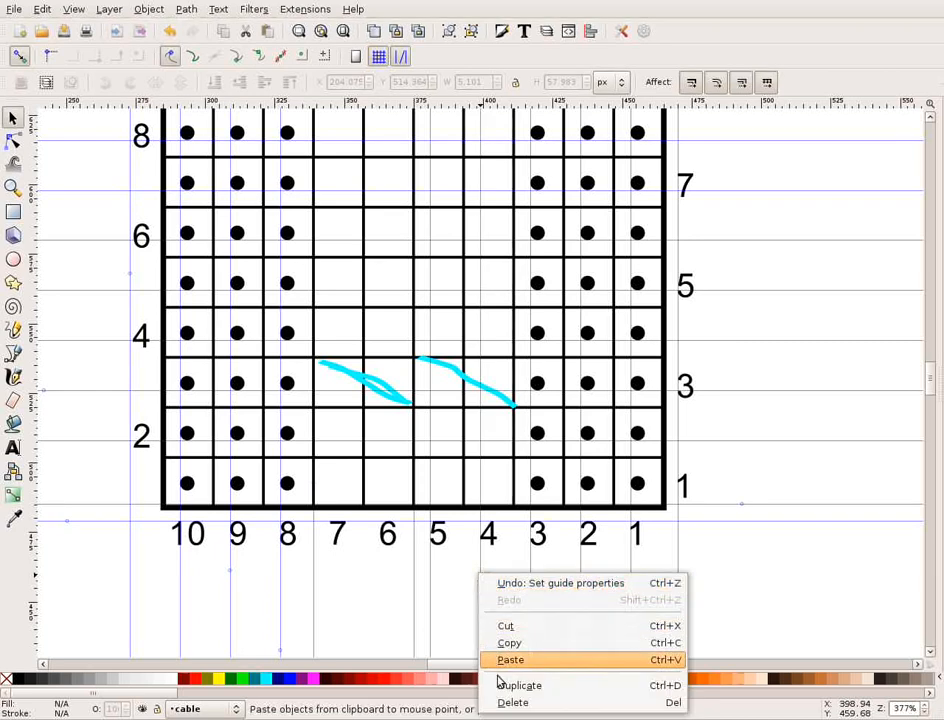
pyautogui.click(510, 708)
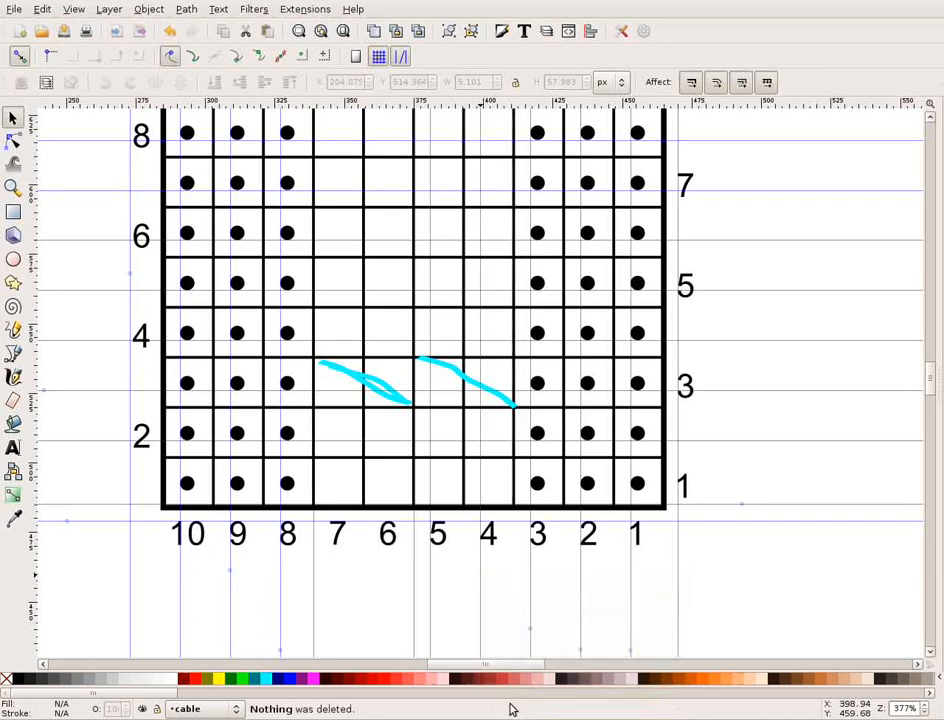
pyautogui.doubleClick(481, 598)
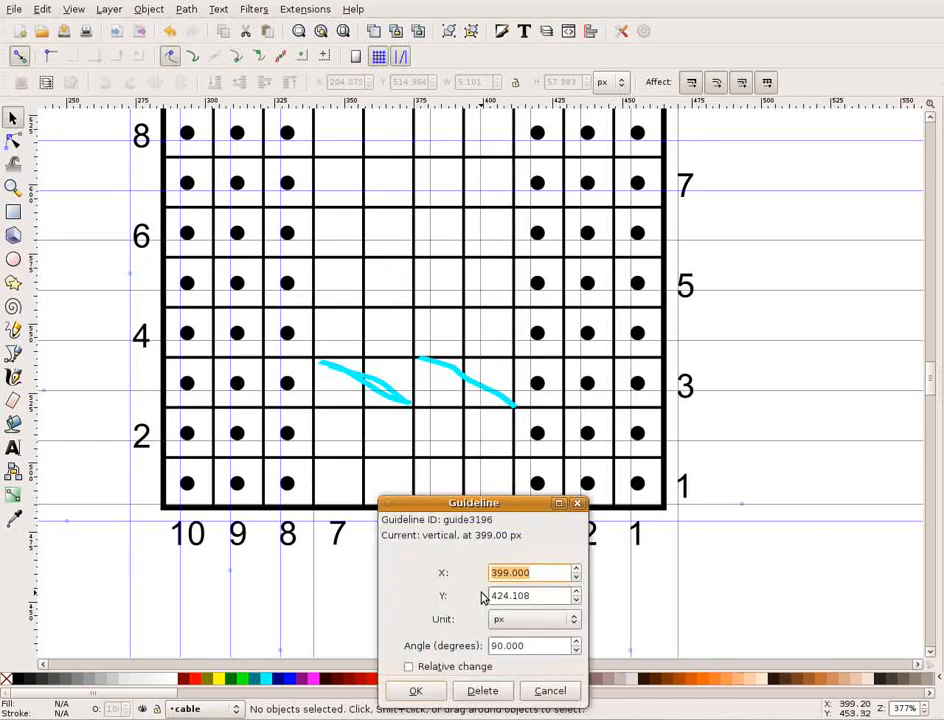
pyautogui.click(482, 690)
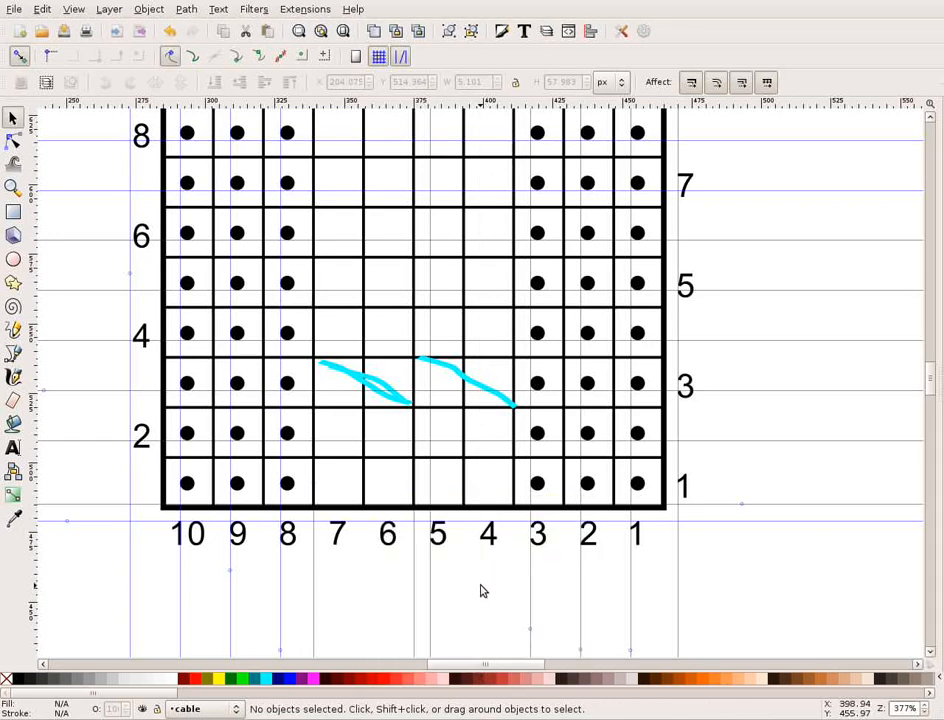
# Set the X position of the vertical guide through column 5 to 411 px, placing it between columns 4 and 3.
pyautogui.doubleClick(432, 605)
pyautogui.moveTo(449, 512); pyautogui.dragTo(748, 436)
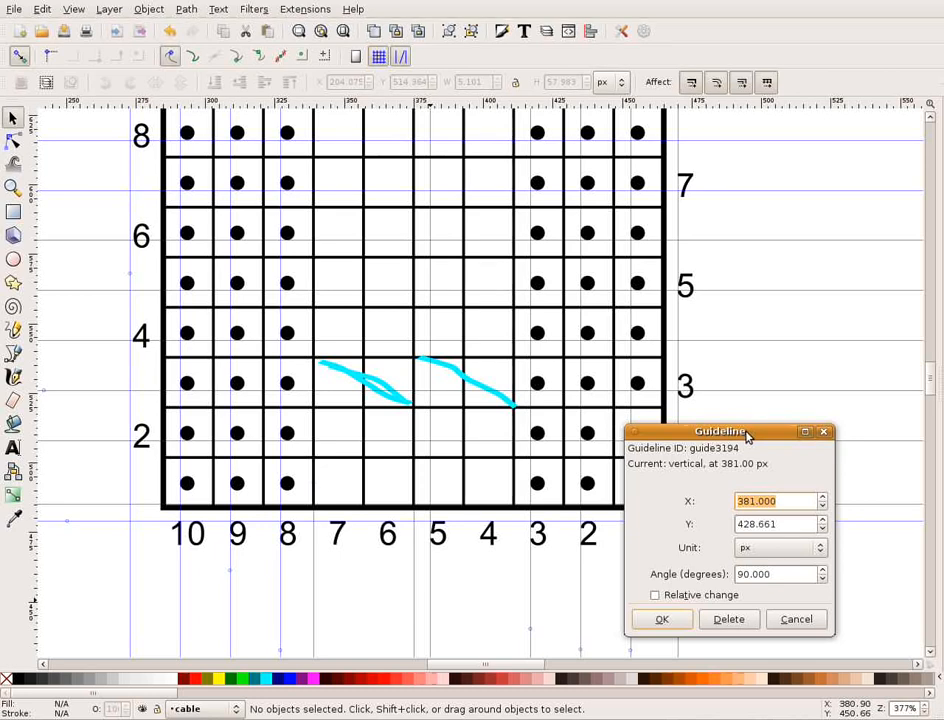
pyautogui.press('BackSpace')
pyautogui.write('411')
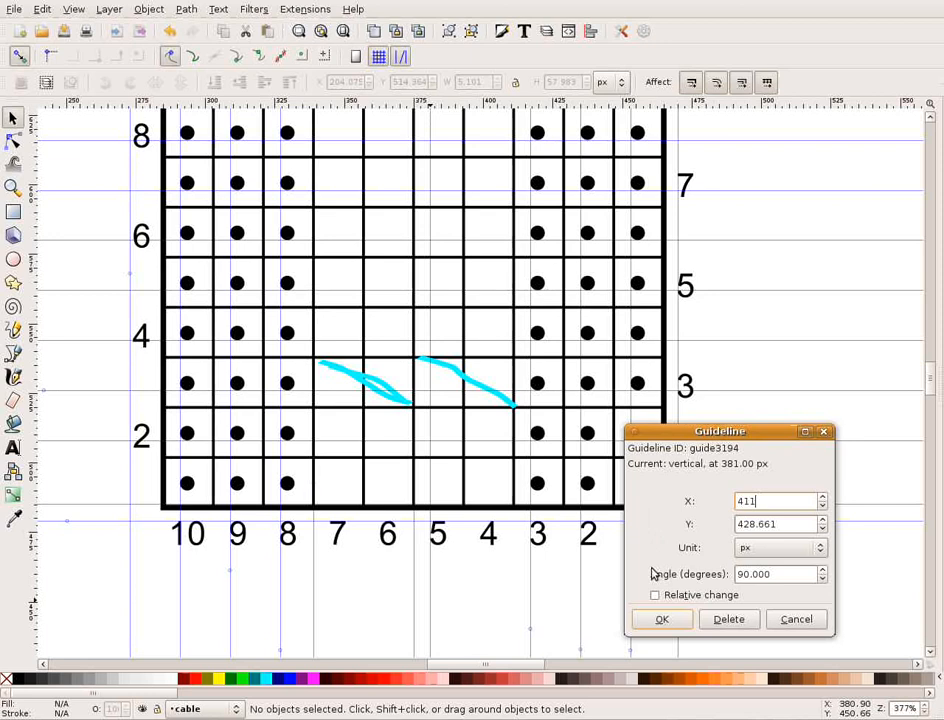
pyautogui.click(663, 619)
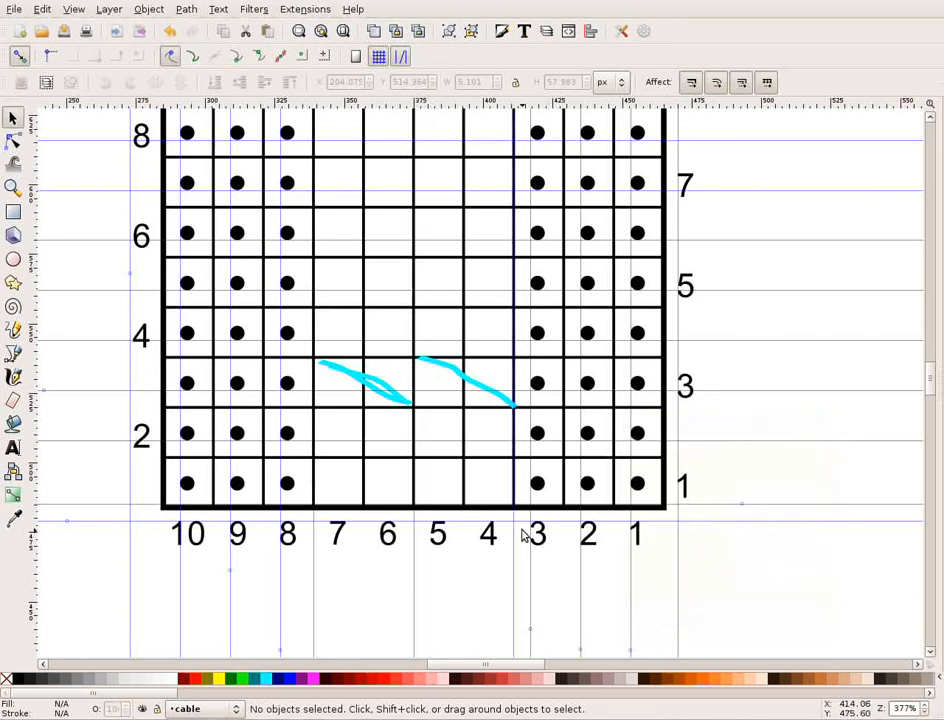
# Move the horizontal guide through row 3 down onto the line between rows 3 and 2, and enter an exact Y position for it.
pyautogui.scroll(1, 493, 531)
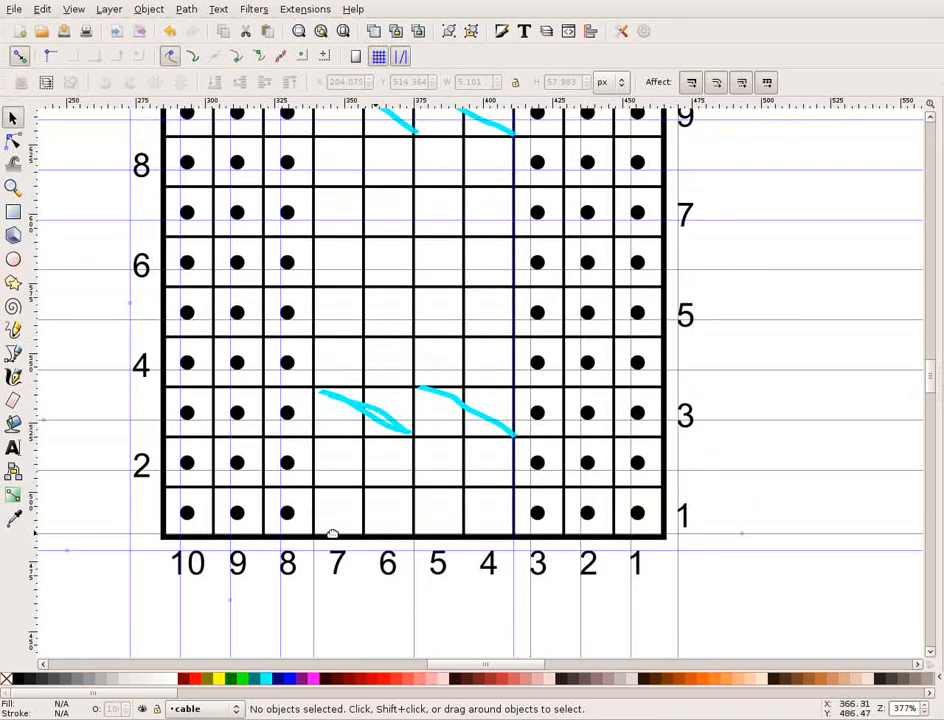
pyautogui.scroll(1, 392, 515)
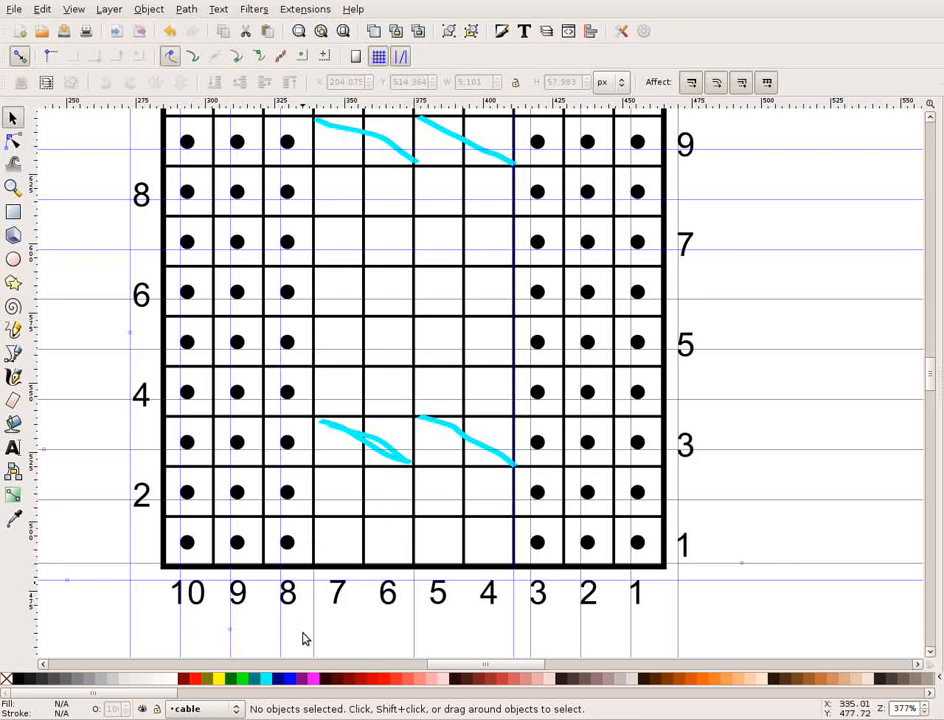
pyautogui.scroll(-2, 313, 640)
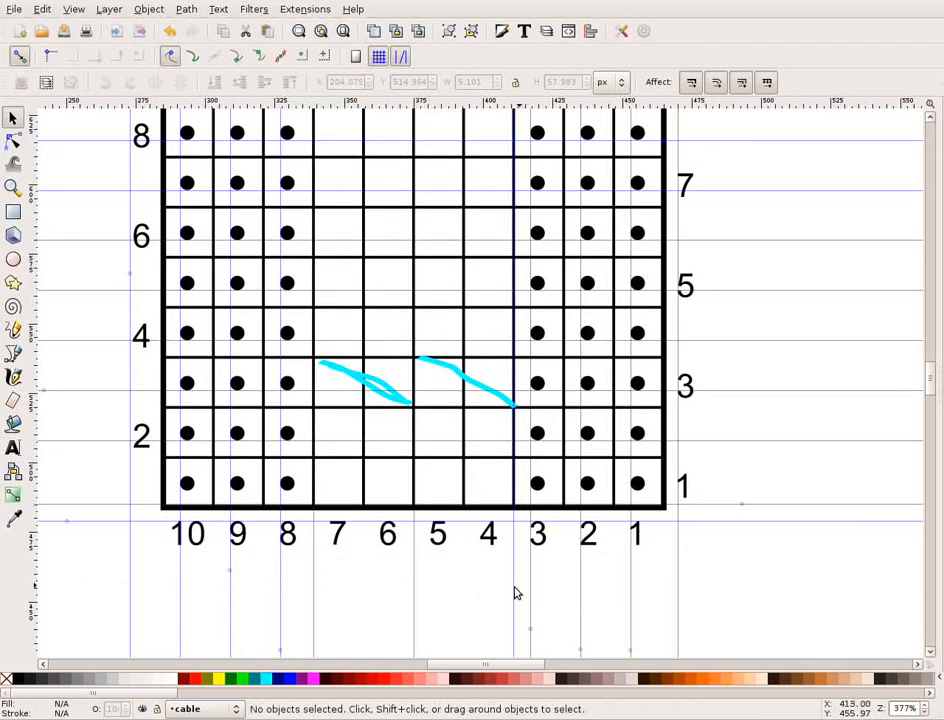
pyautogui.scroll(5, 506, 586)
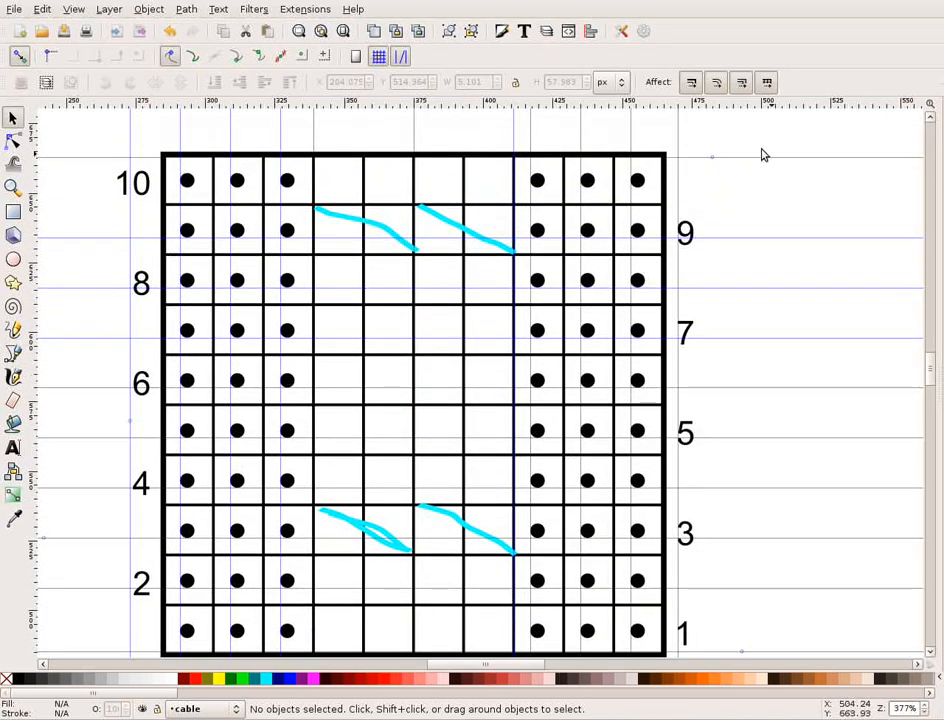
pyautogui.scroll(-3, 735, 495)
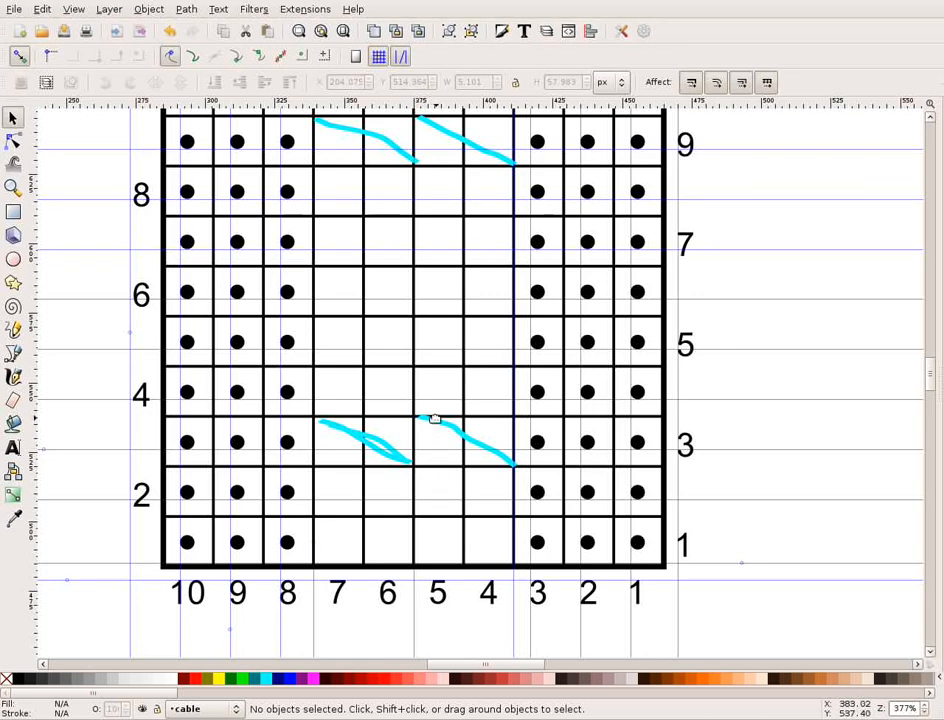
pyautogui.scroll(1, 383, 330)
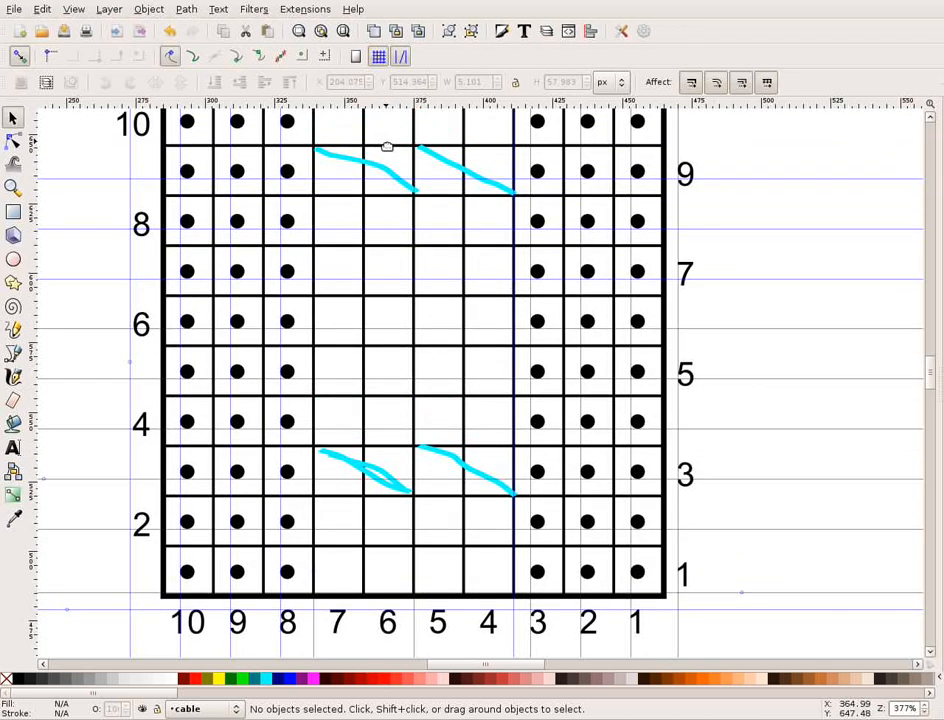
pyautogui.scroll(-2, 689, 419)
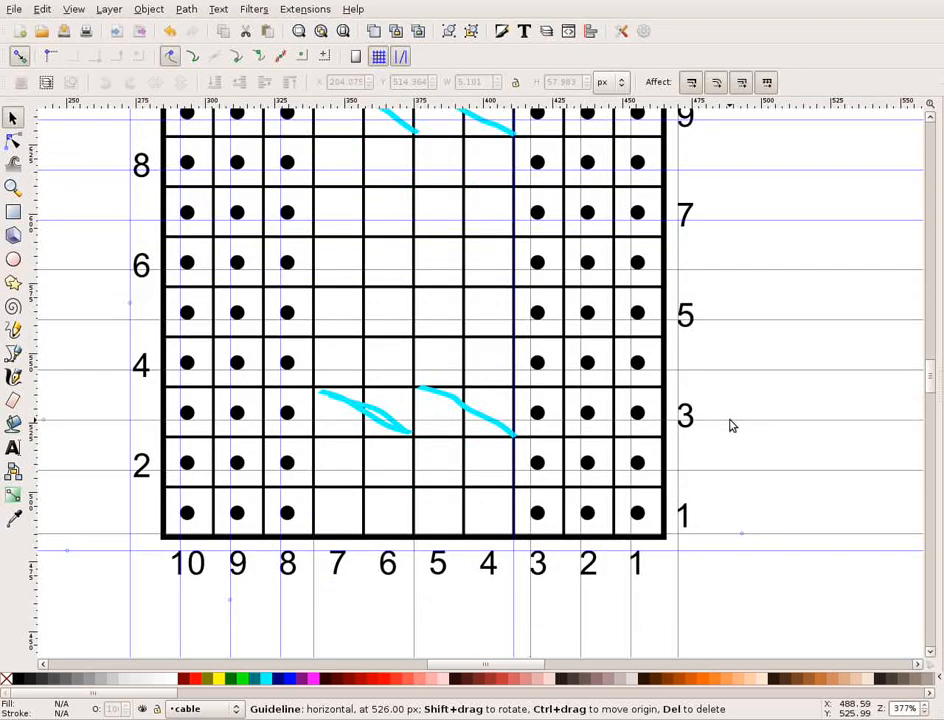
pyautogui.moveTo(728, 420); pyautogui.dragTo(709, 435)
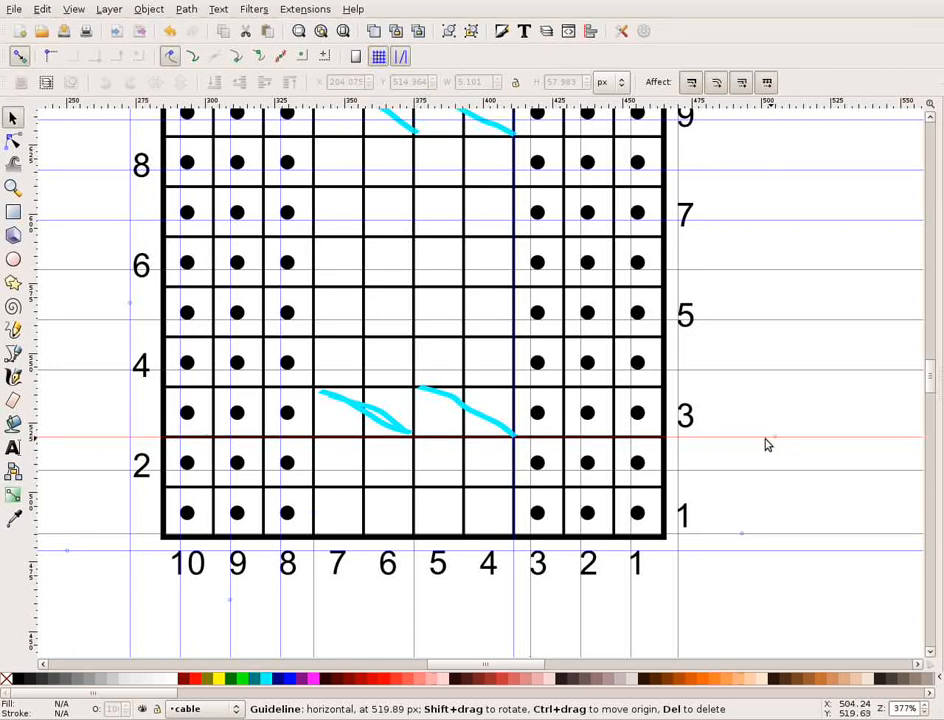
pyautogui.doubleClick(745, 437)
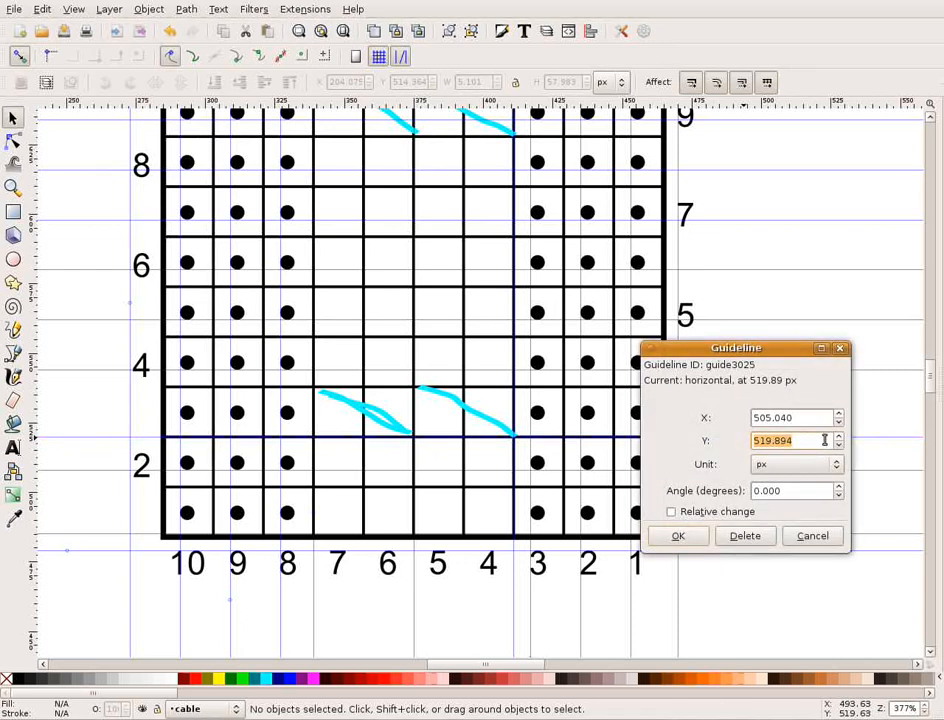
pyautogui.write('520')
pyautogui.click(688, 536)
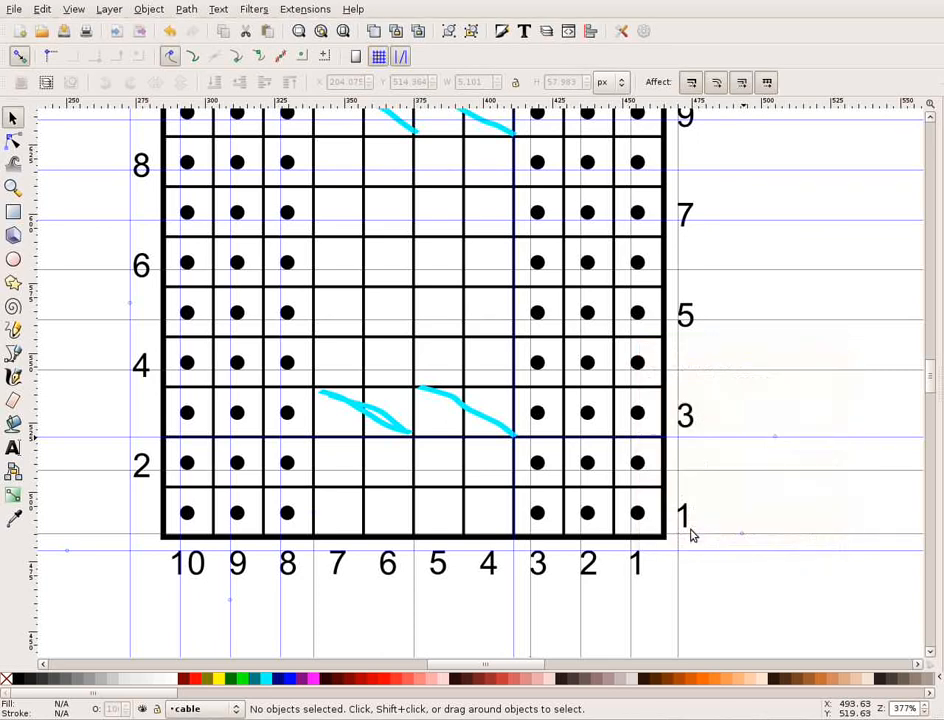
# Set the Y position of the horizontal guide through row 4 to 538 px, placing it between rows 4 and 3.
pyautogui.doubleClick(737, 375)
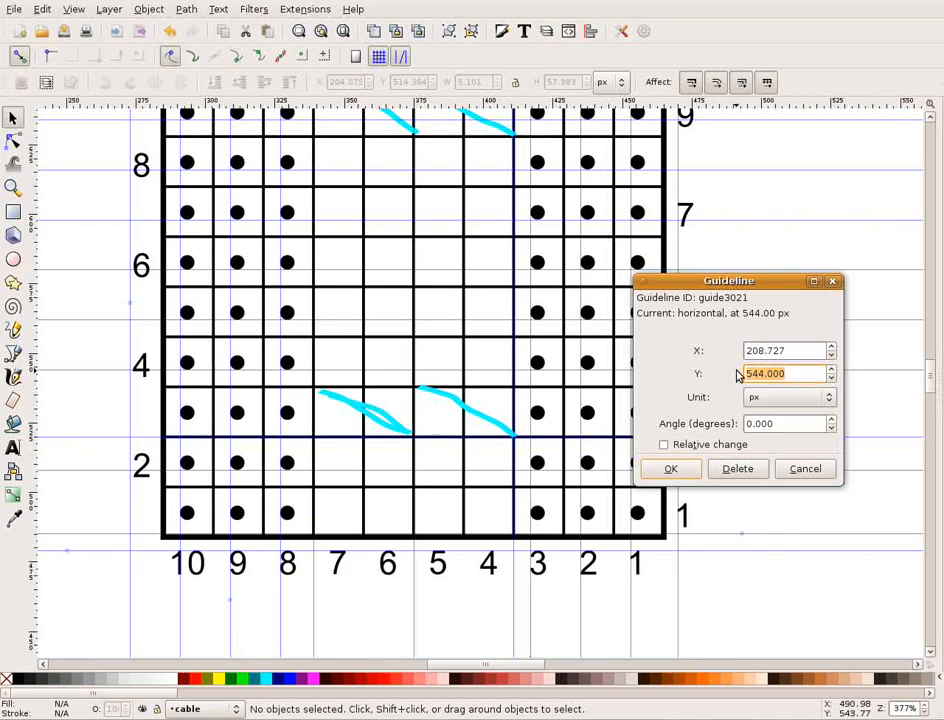
pyautogui.write('538')
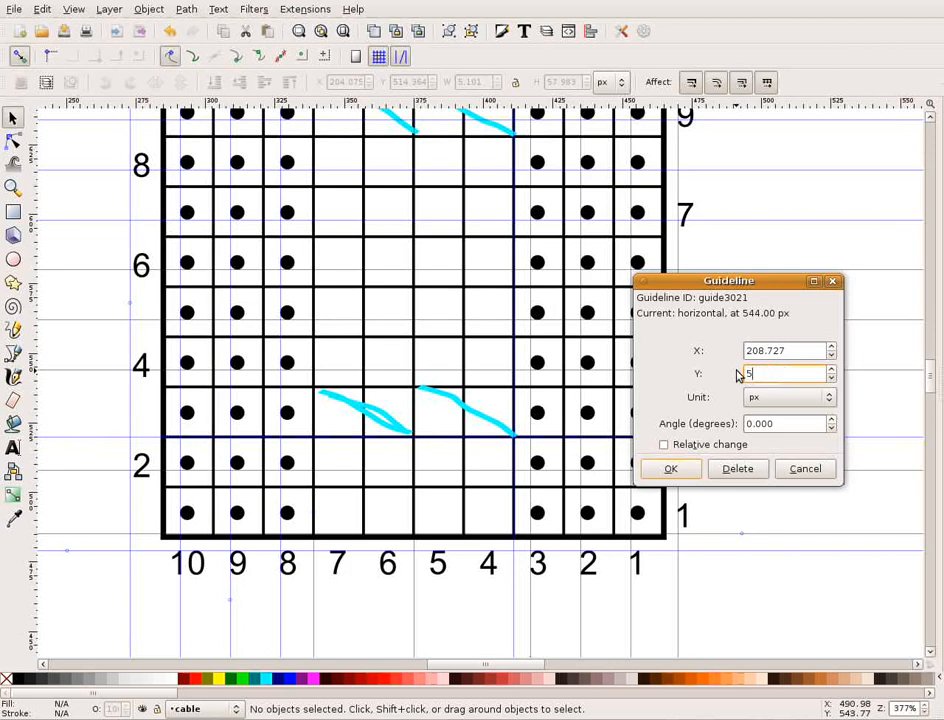
pyautogui.click(668, 471)
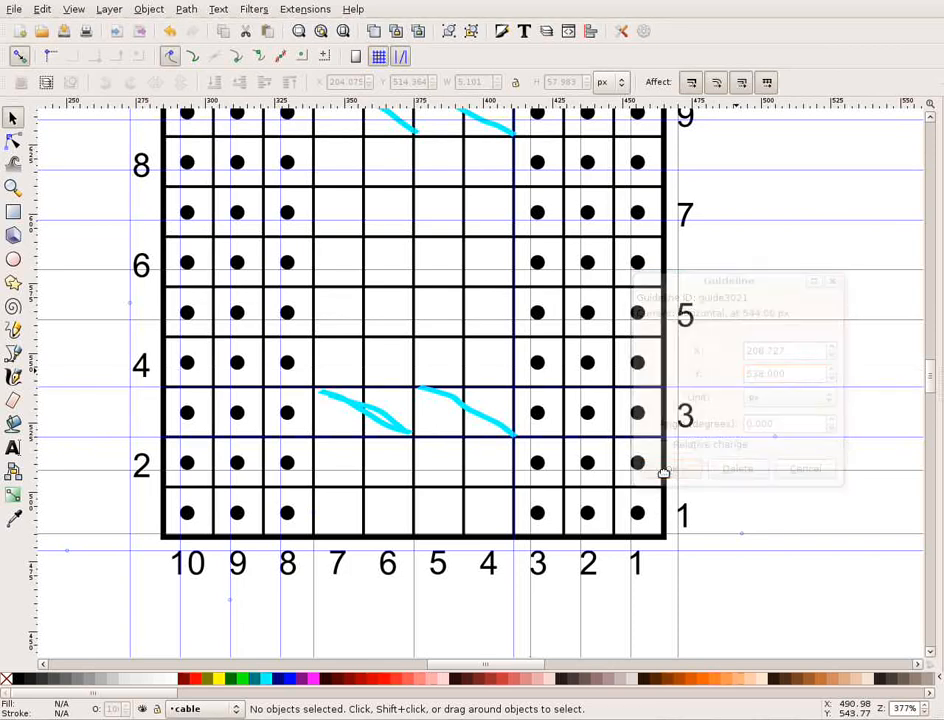
# Move the horizontal guide through row 9 up to the line between rows 10 and 9 and set its Y position to 646 px.
pyautogui.scroll(1, 746, 476)
pyautogui.scroll(5, 746, 476)
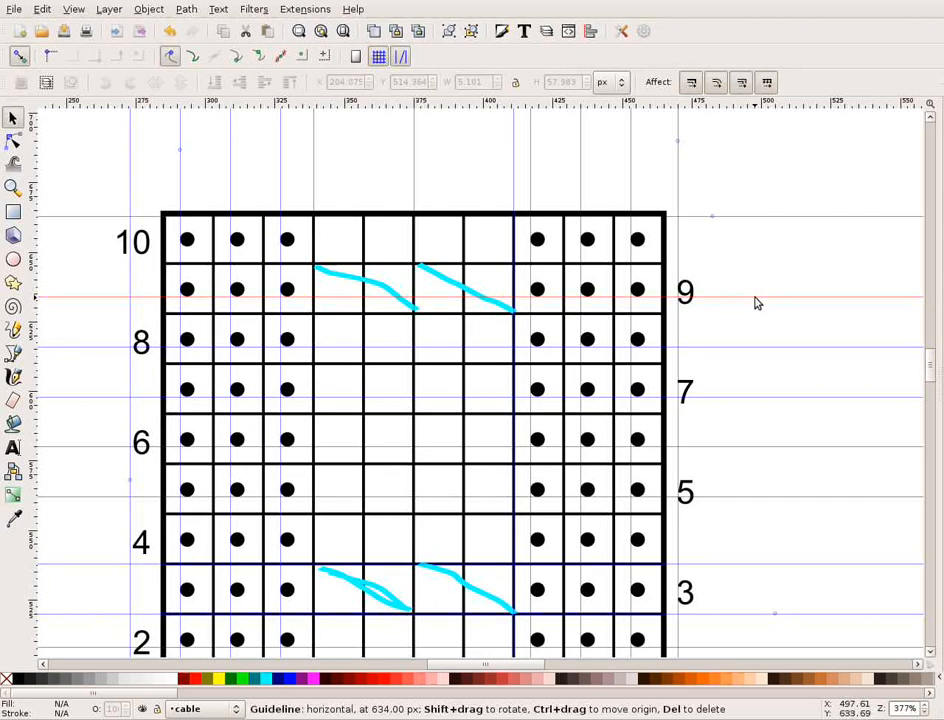
pyautogui.moveTo(757, 303); pyautogui.dragTo(759, 267)
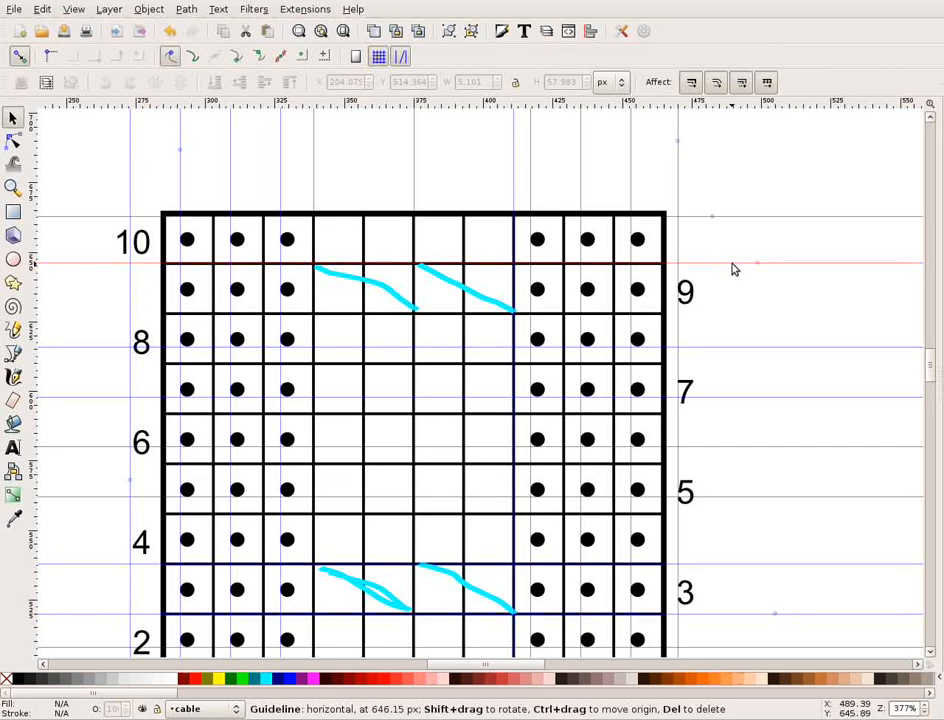
pyautogui.doubleClick(733, 268)
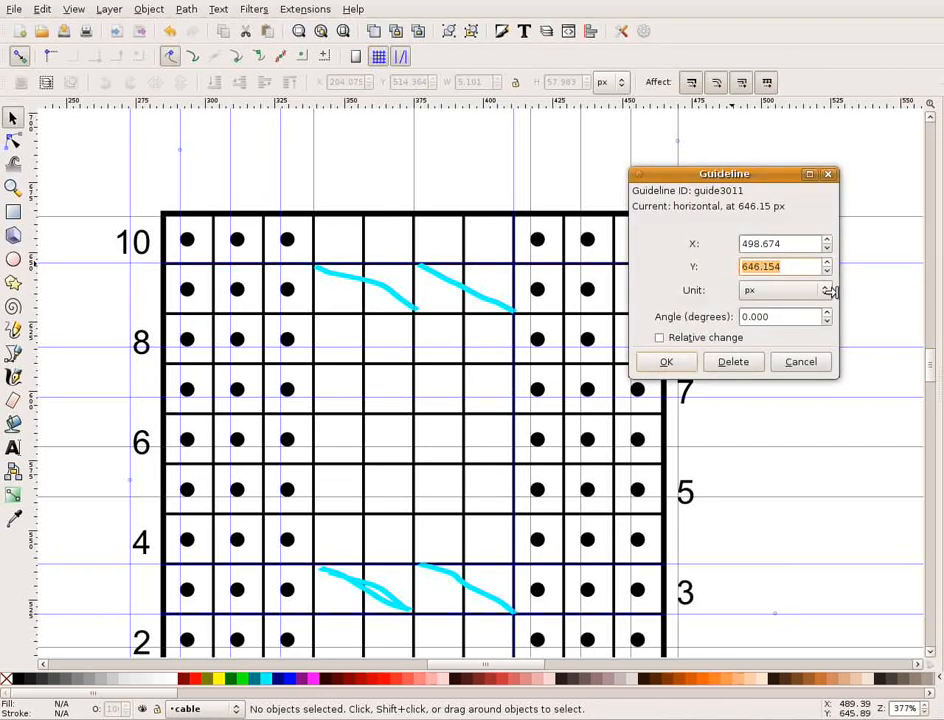
pyautogui.write('646')
pyautogui.click(655, 362)
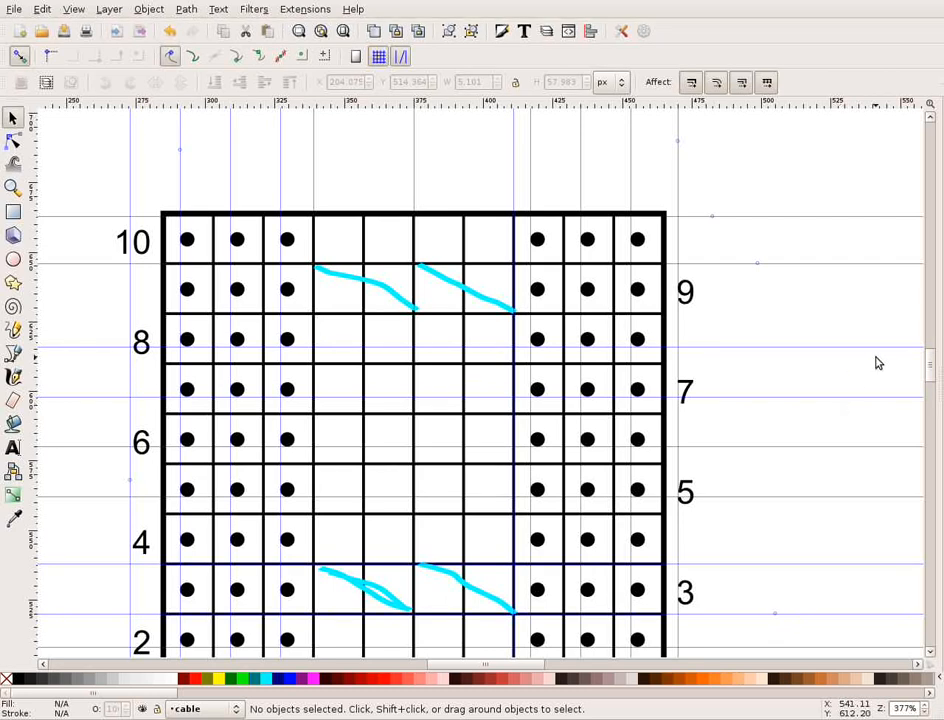
# Set the Y position of the horizontal guide through row 8 to 628 px, placing it between rows 9 and 8.
pyautogui.doubleClick(735, 348)
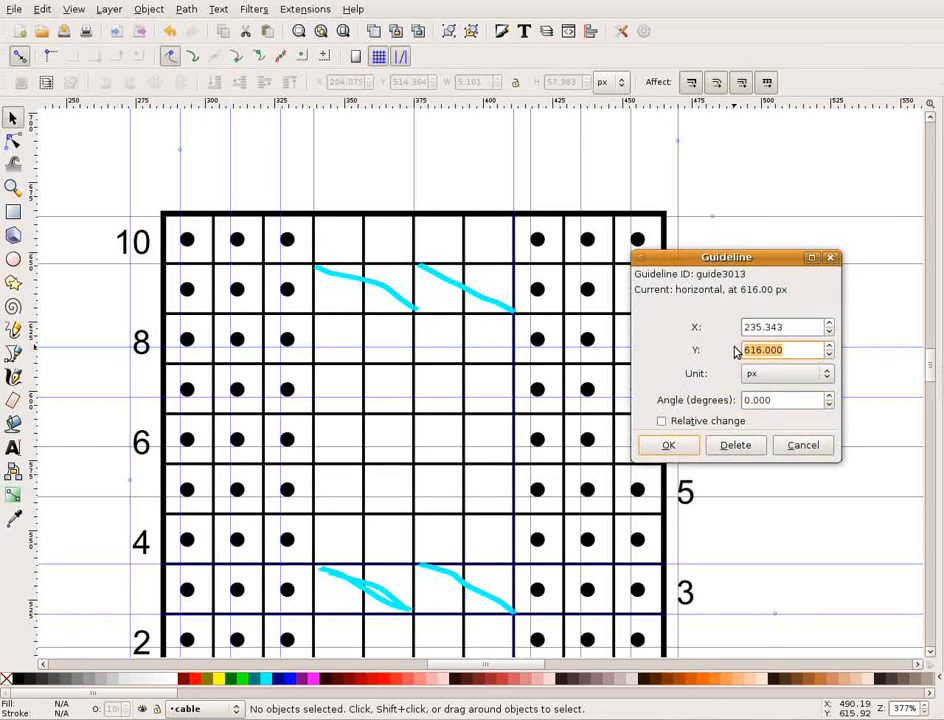
pyautogui.press('BackSpace')
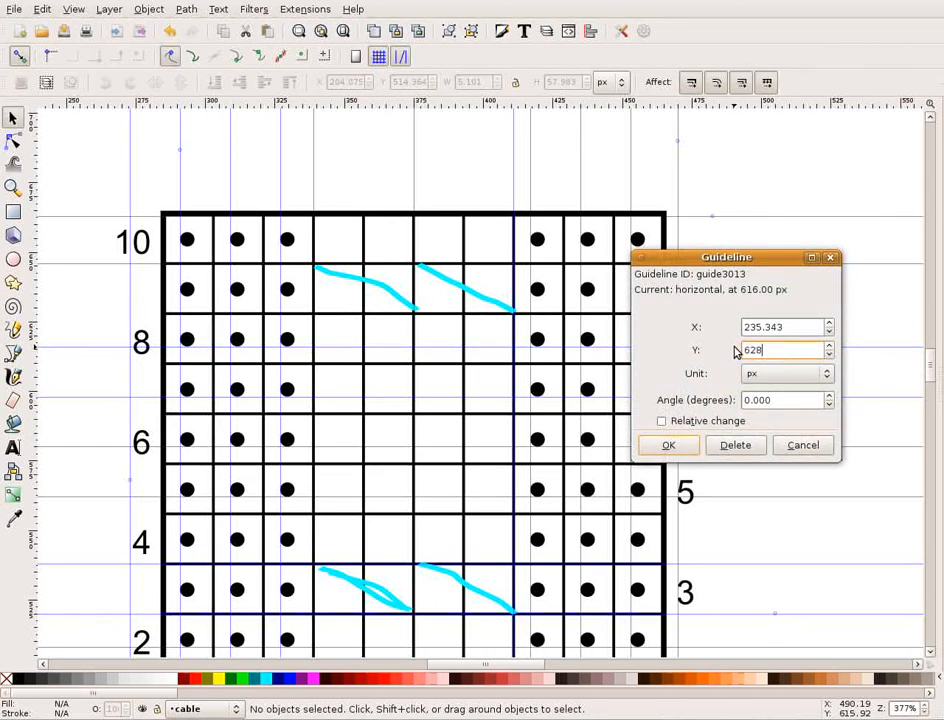
pyautogui.write('628')
pyautogui.click(688, 445)
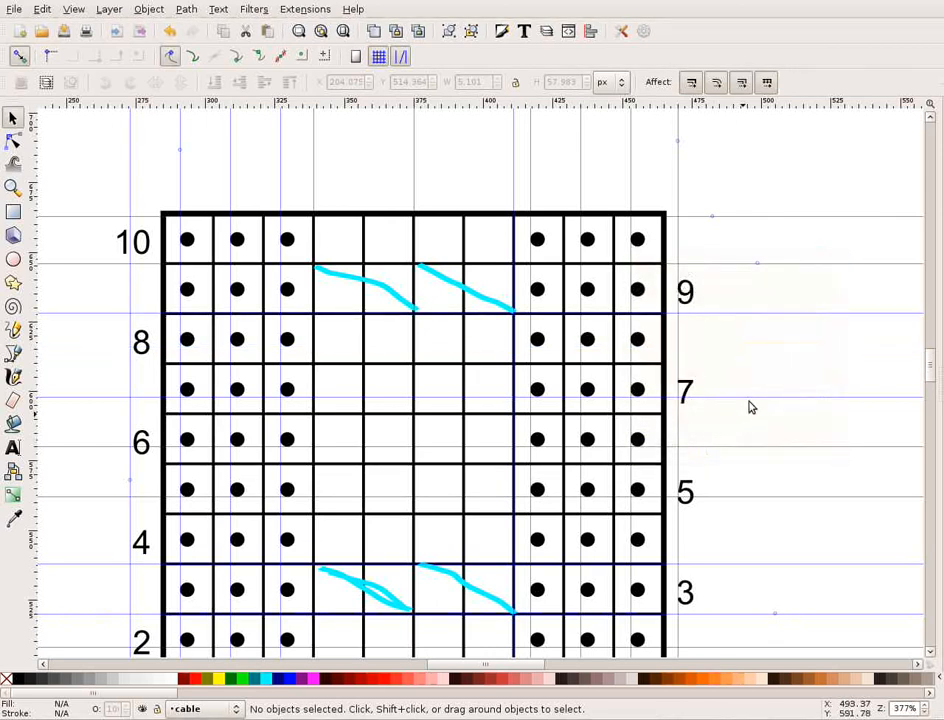
# Start a Pen outline at the chart's base between stitches 6 and 5, up rows 1–2, diagonally across row 3 to stitch 7's outer edge, up to row 9.
pyautogui.scroll(-3, 760, 386)
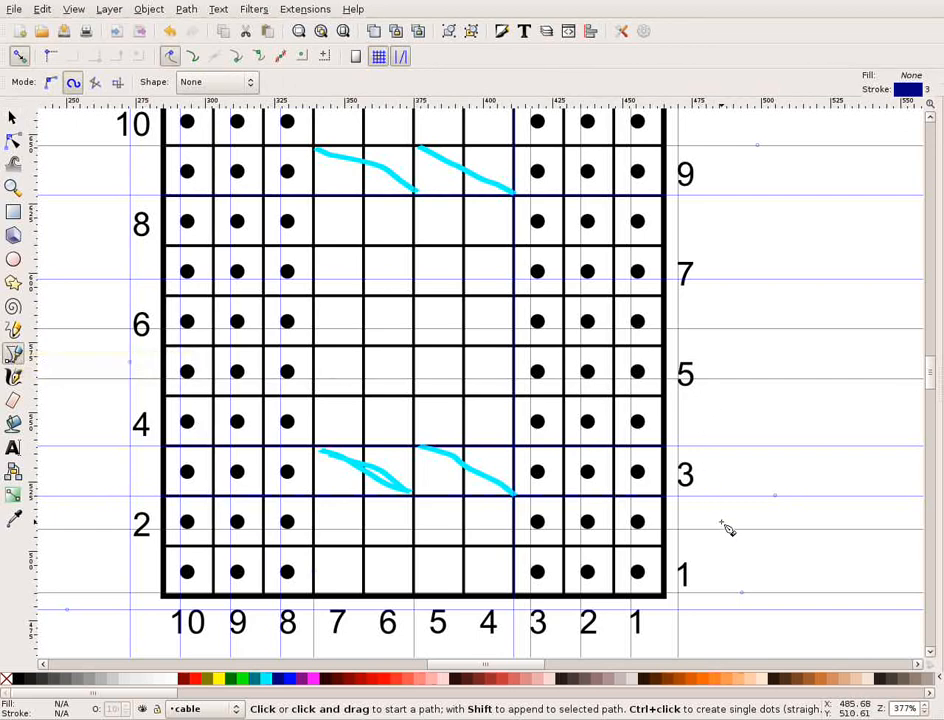
pyautogui.scroll(-2, 727, 527)
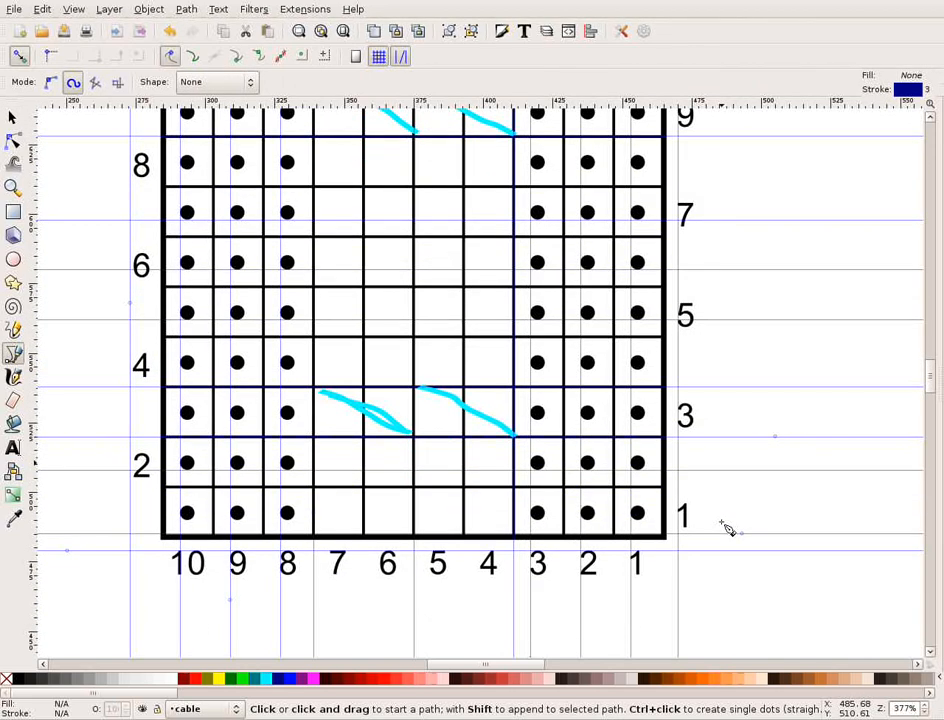
pyautogui.scroll(3, 727, 527)
pyautogui.scroll(-1, 727, 527)
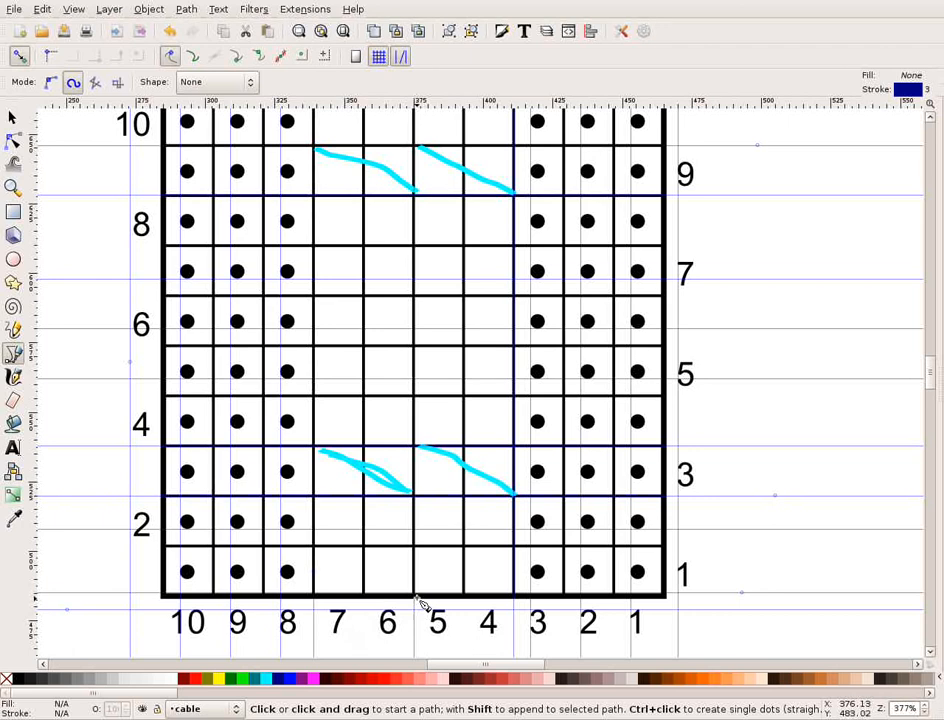
pyautogui.click(19, 57)
pyautogui.click(418, 597)
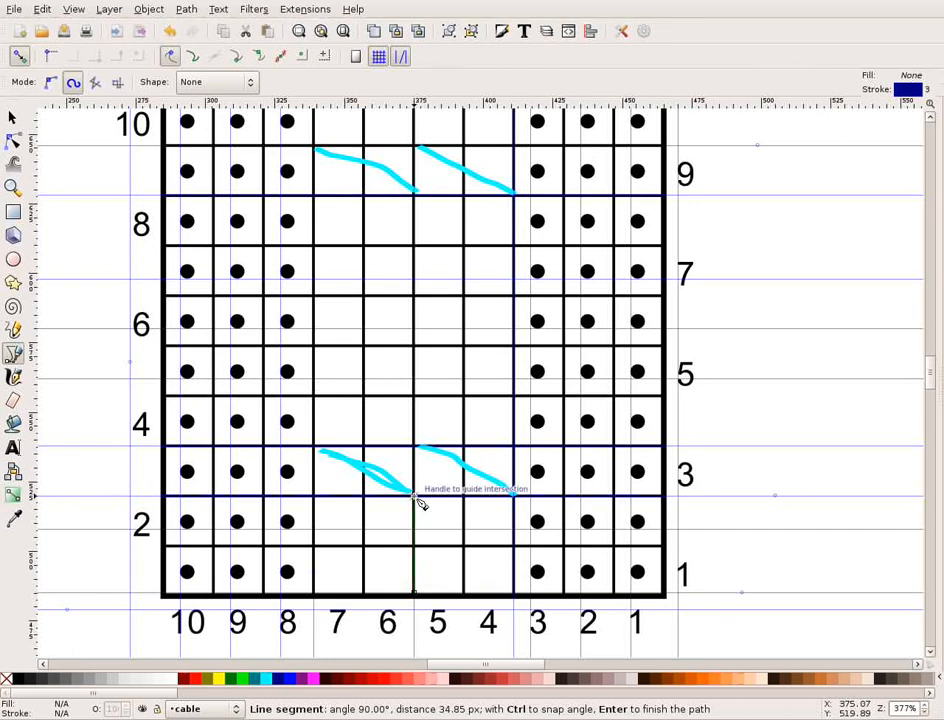
pyautogui.click(413, 493)
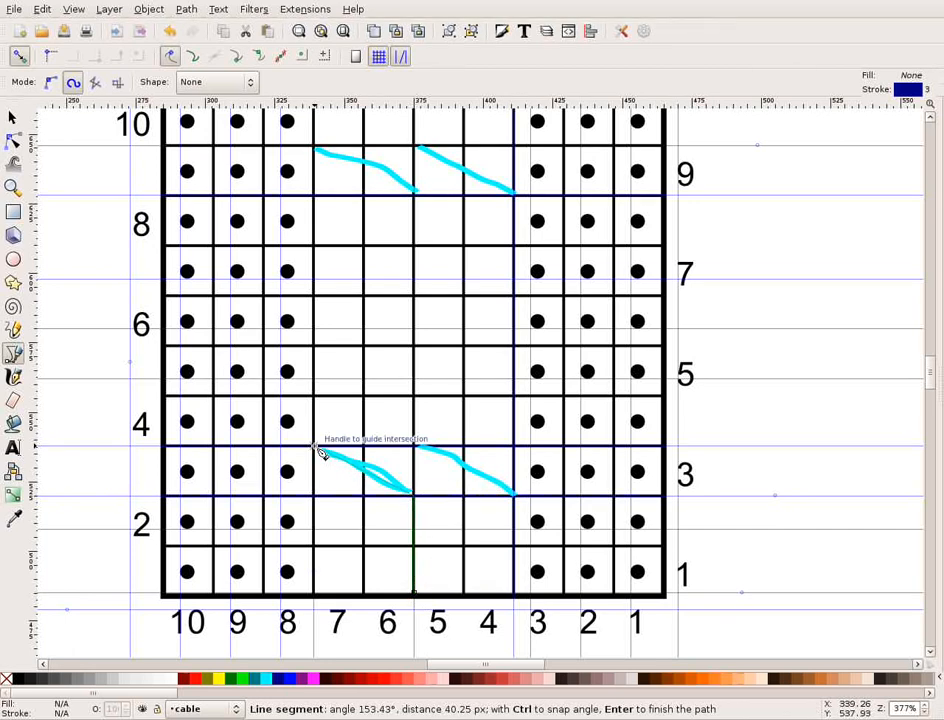
pyautogui.click(322, 453)
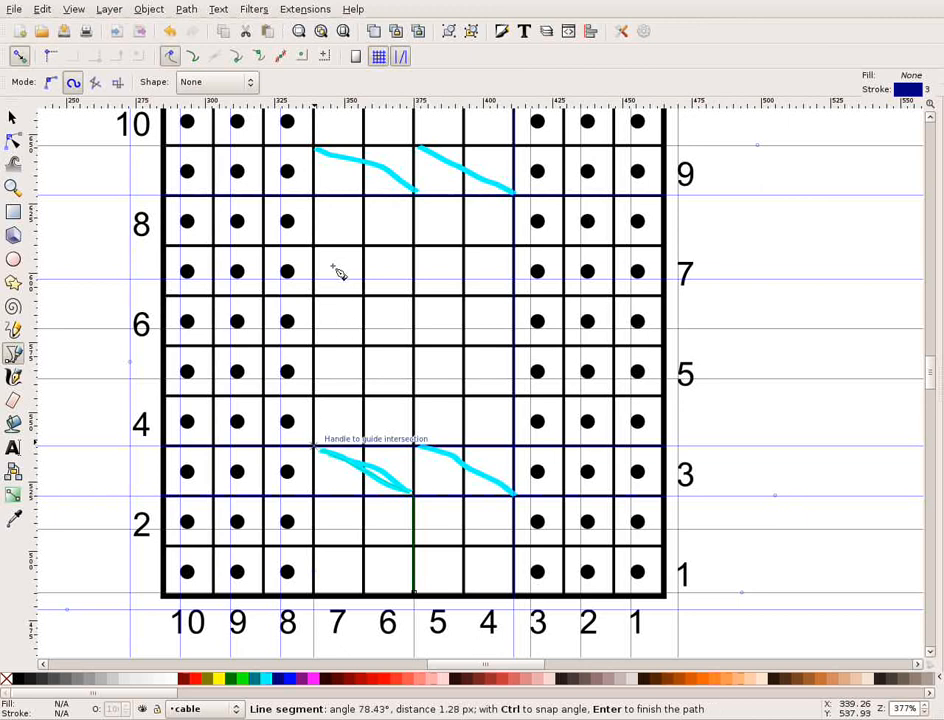
pyautogui.click(316, 198)
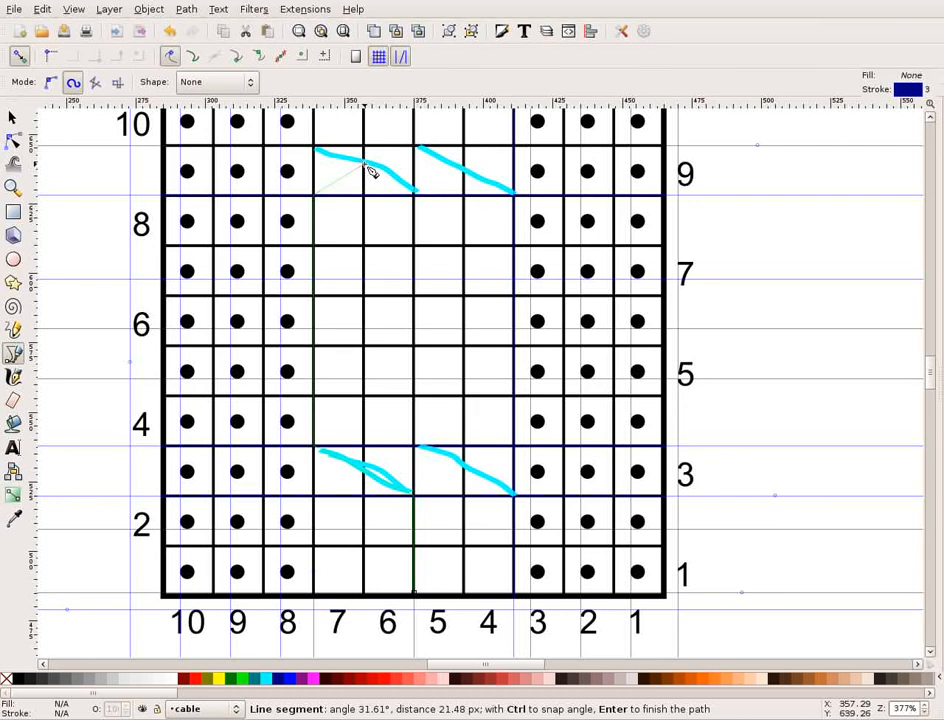
# Peak the outline in row 9 between stitches 7 and 6, return down to row 3, cross to stitch 4's outer edge, and close it along the base.
pyautogui.click(367, 165)
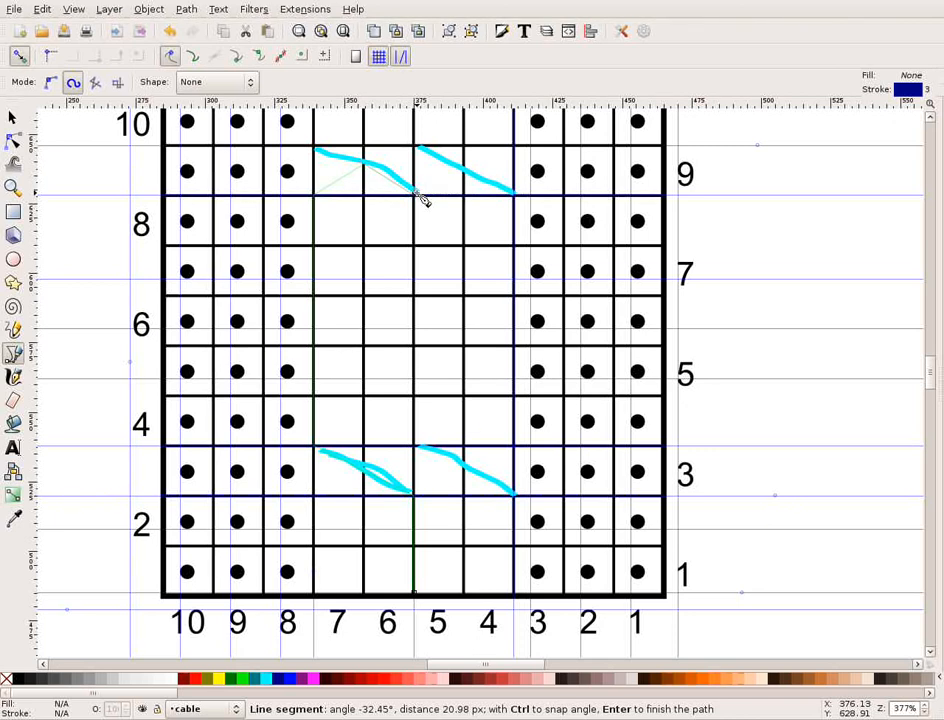
pyautogui.click(419, 195)
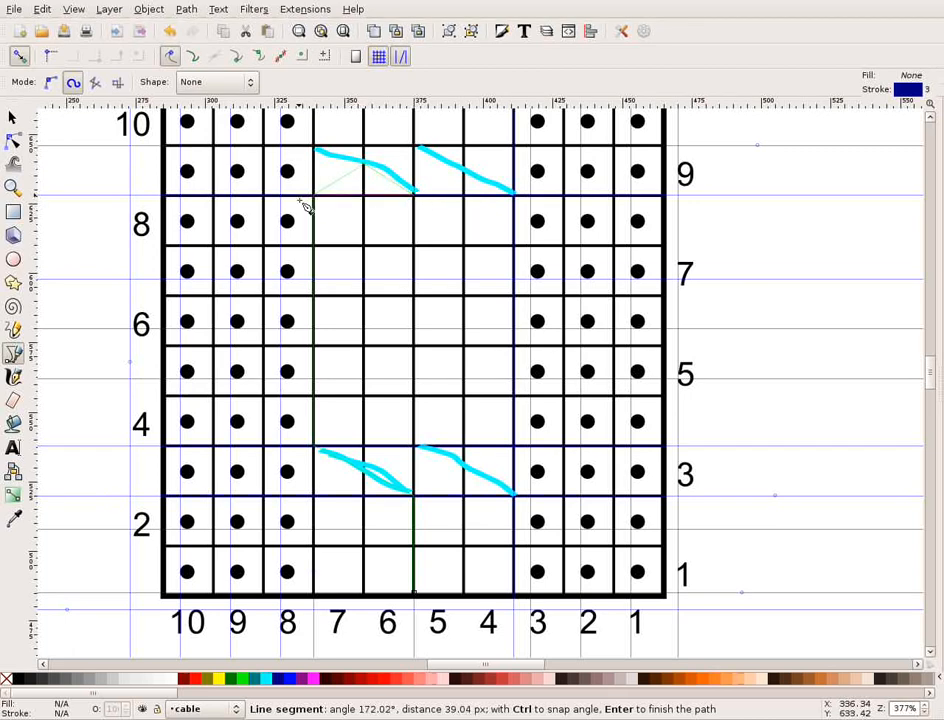
pyautogui.click(419, 447)
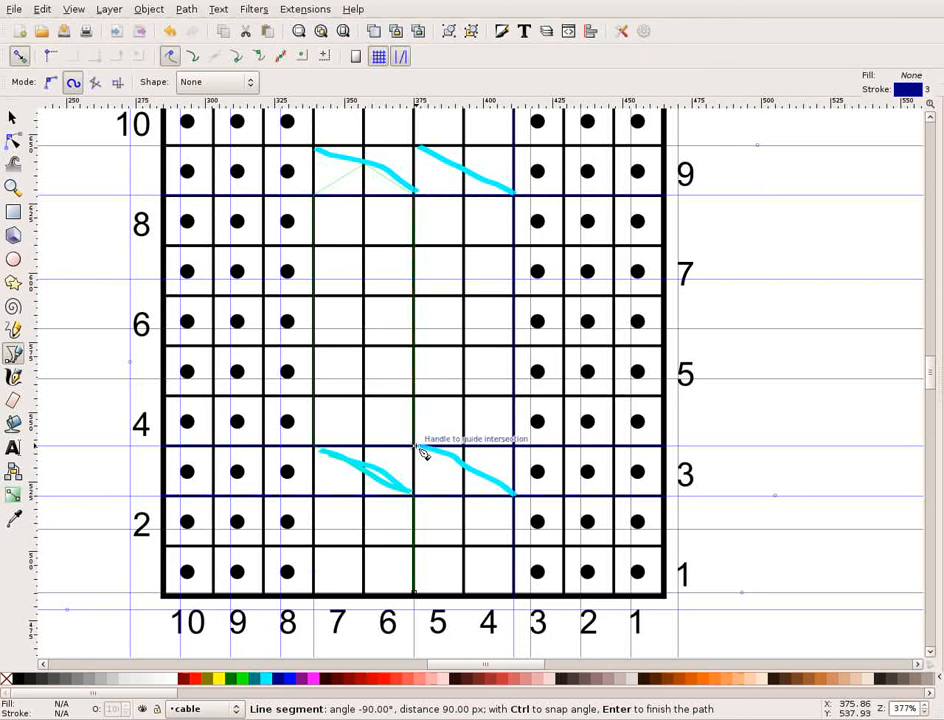
pyautogui.click(514, 495)
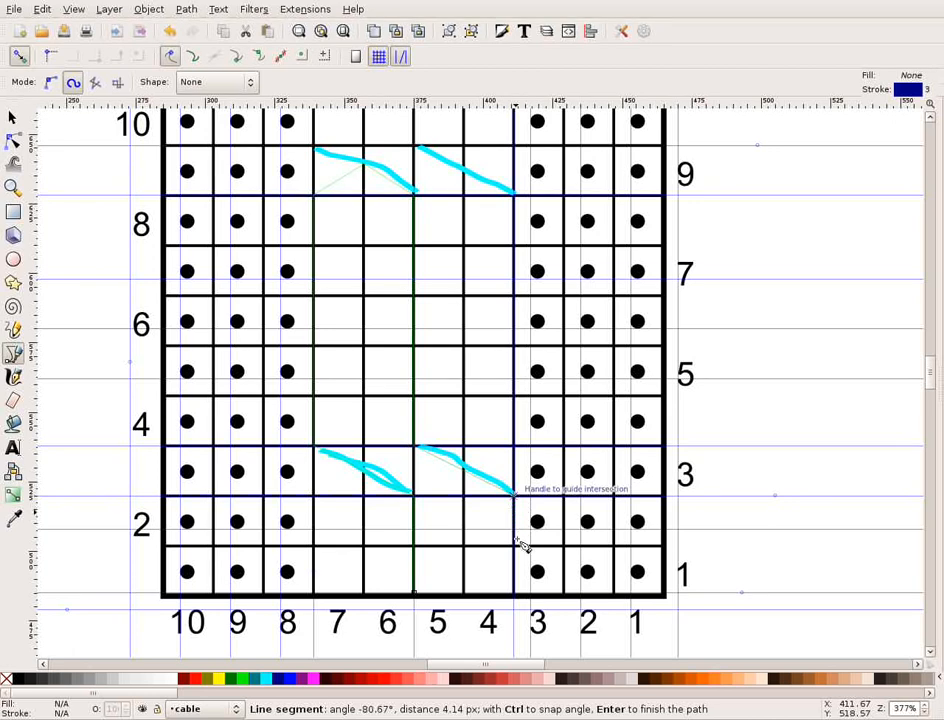
pyautogui.click(515, 597)
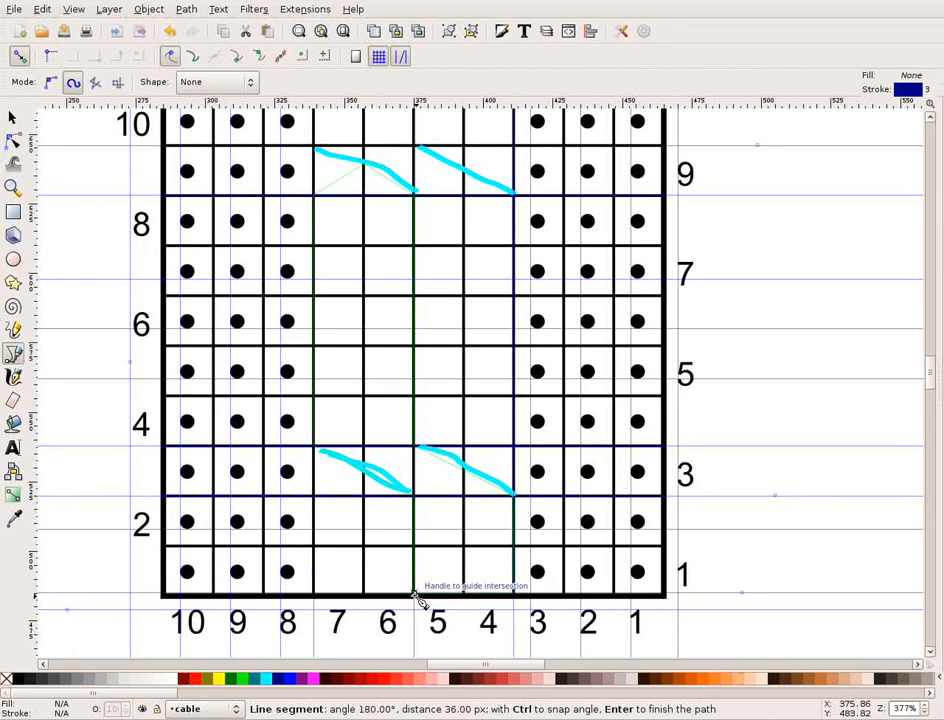
pyautogui.click(416, 597)
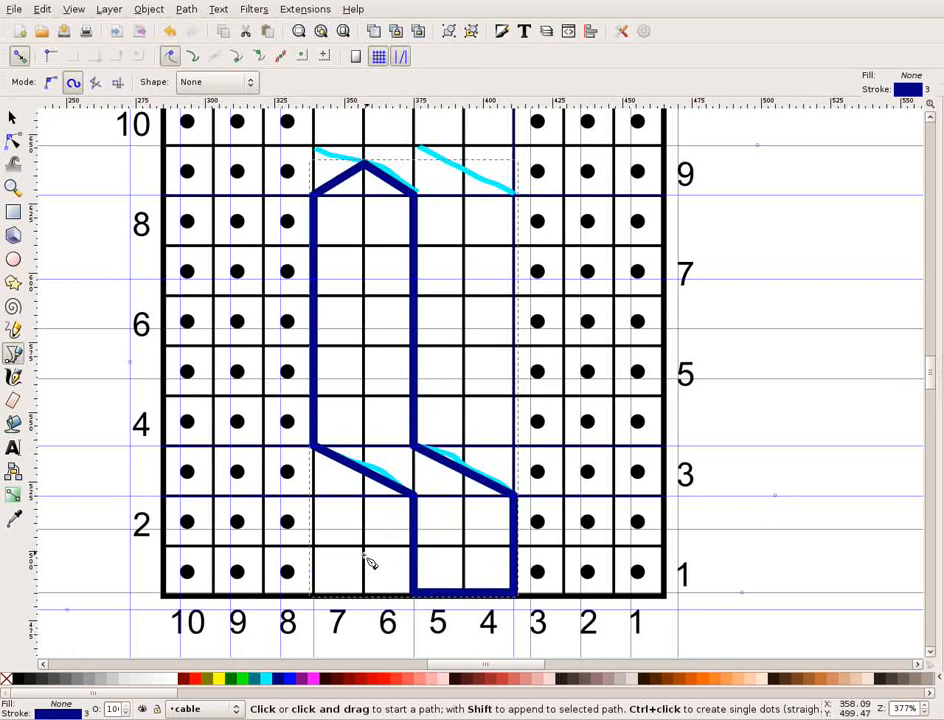
# Draw a closed outline around stitches 7 and 6 in rows 1 and 2, with a peak meeting the middle of the row 3 diagonal.
pyautogui.scroll(2, 409, 535)
pyautogui.scroll(-2, 409, 535)
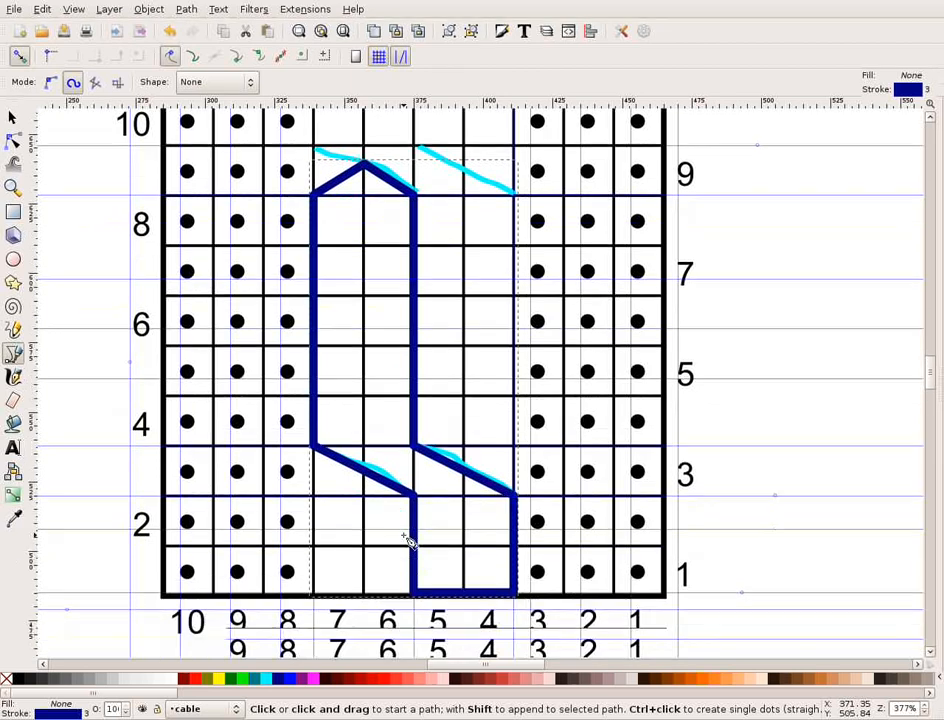
pyautogui.click(314, 596)
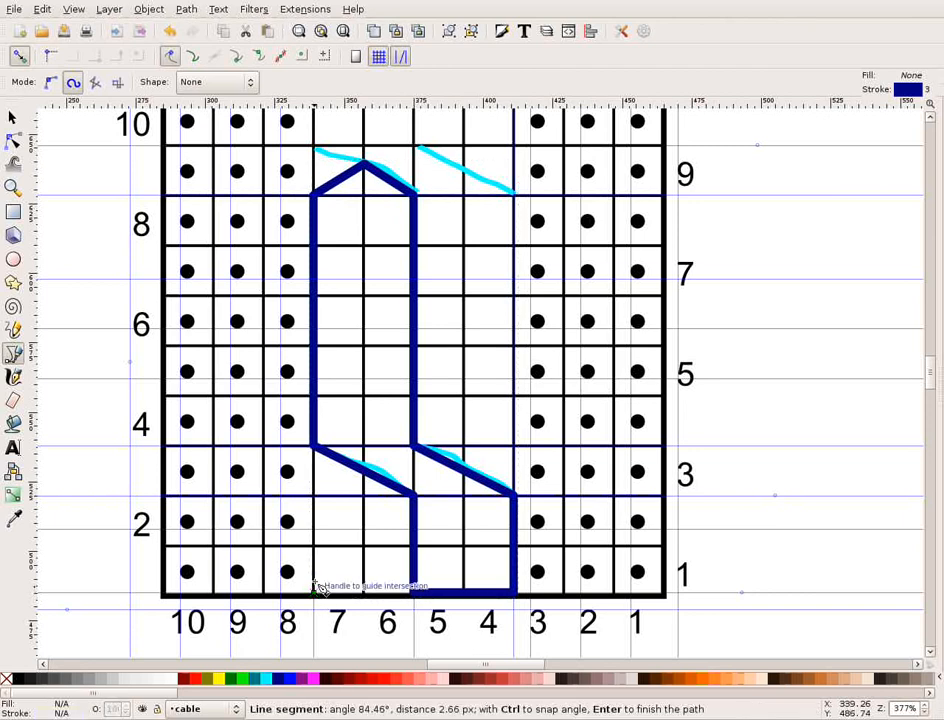
pyautogui.click(316, 498)
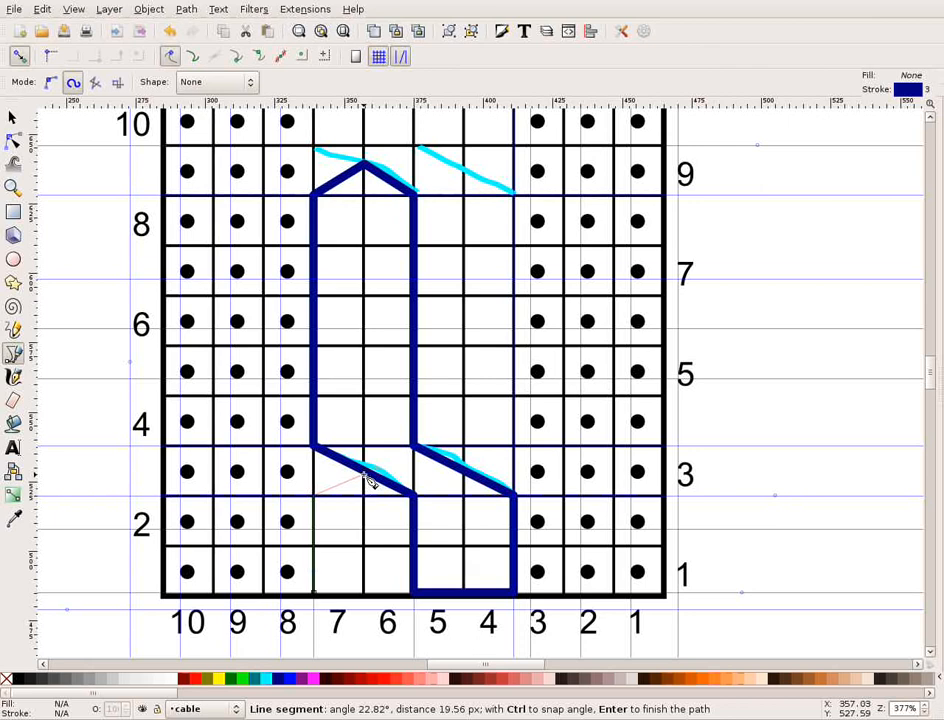
pyautogui.click(370, 480)
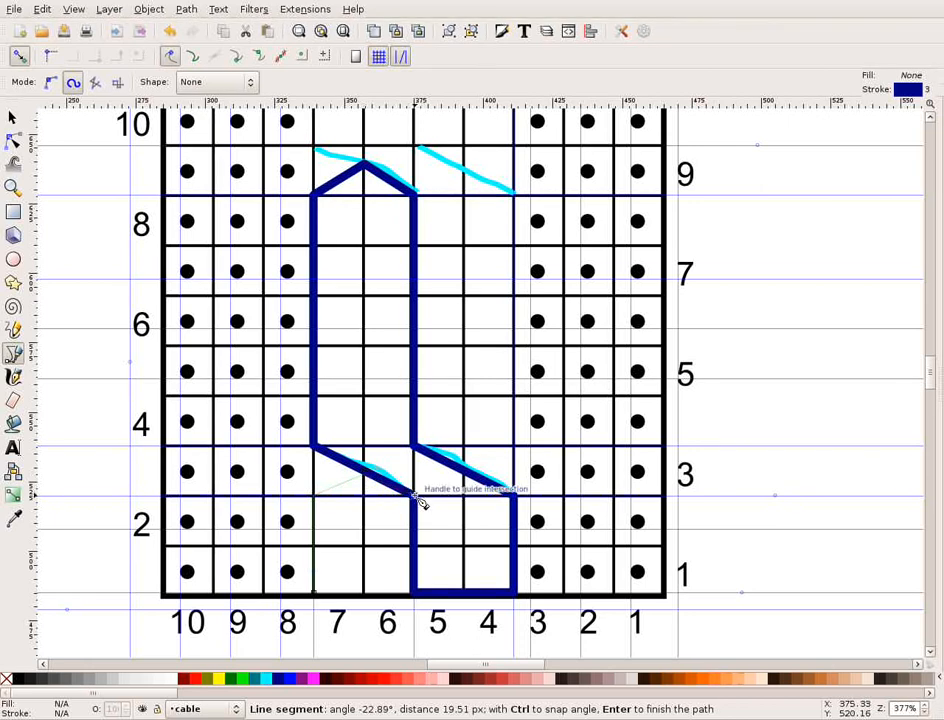
pyautogui.click(420, 503)
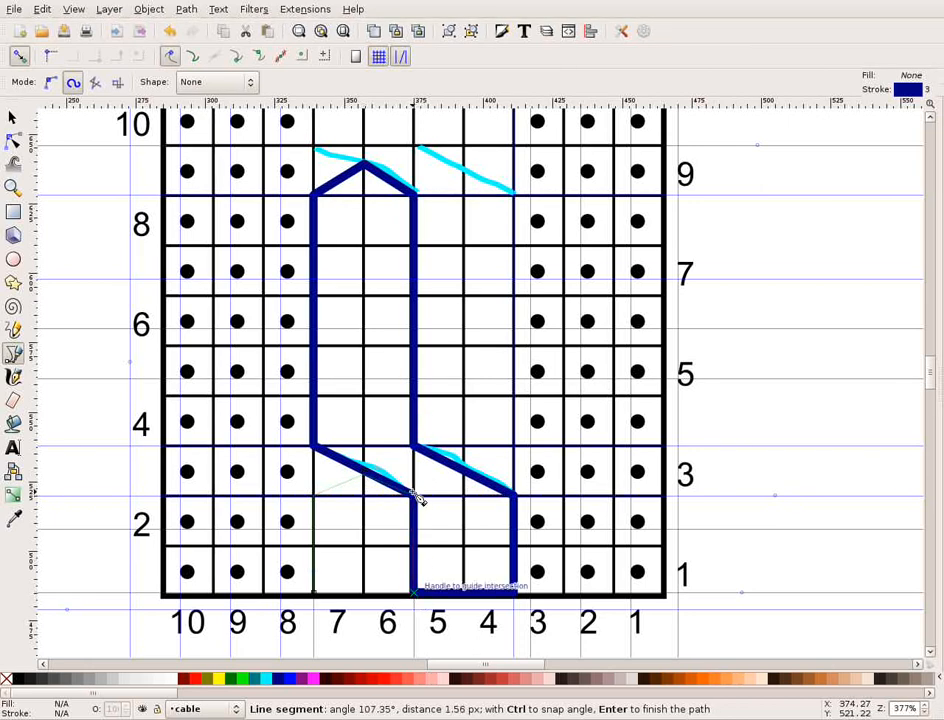
pyautogui.click(414, 598)
pyautogui.click(317, 598)
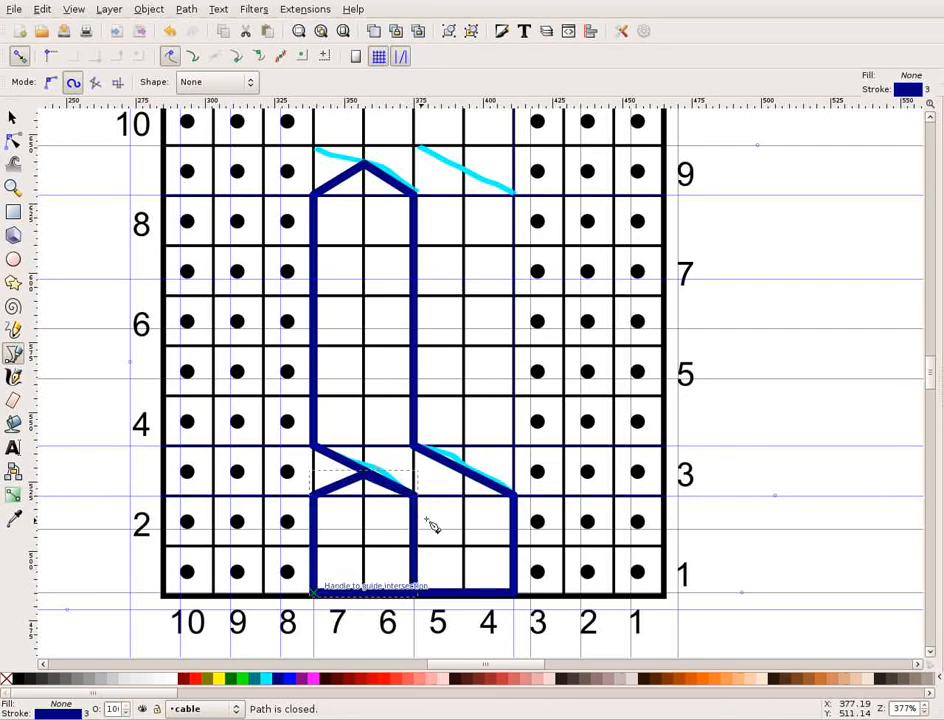
# Start an outline midway on the row 3 diagonal over stitches 5–4, up stitch 4's outer edge to row 9, diagonally to row 9's top beside stitch 5.
pyautogui.scroll(1, 453, 520)
pyautogui.scroll(1, 453, 520)
pyautogui.scroll(-2, 468, 450)
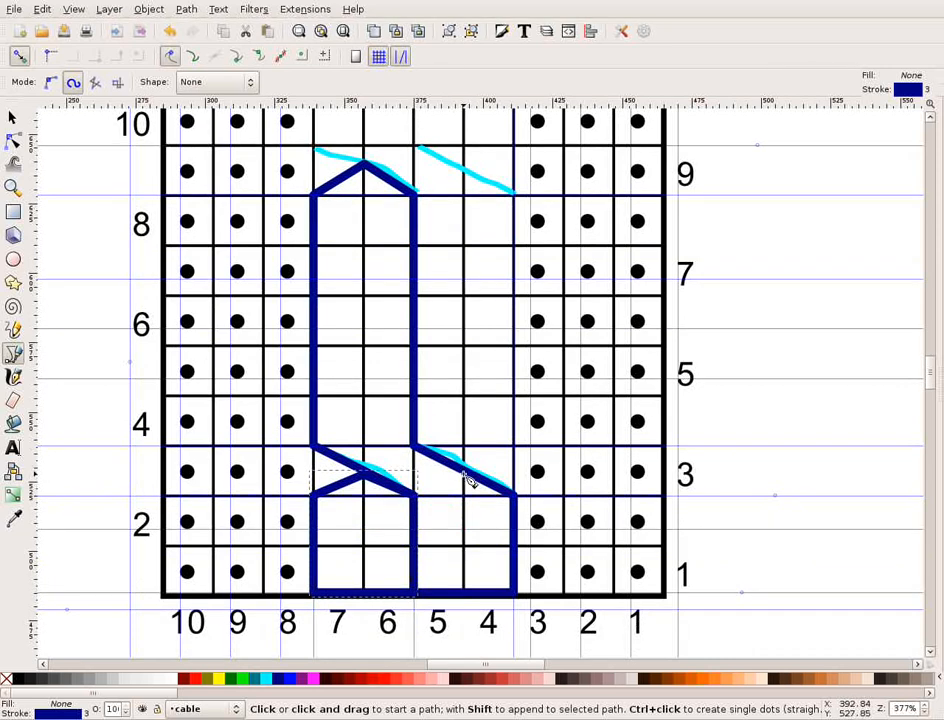
pyautogui.click(467, 469)
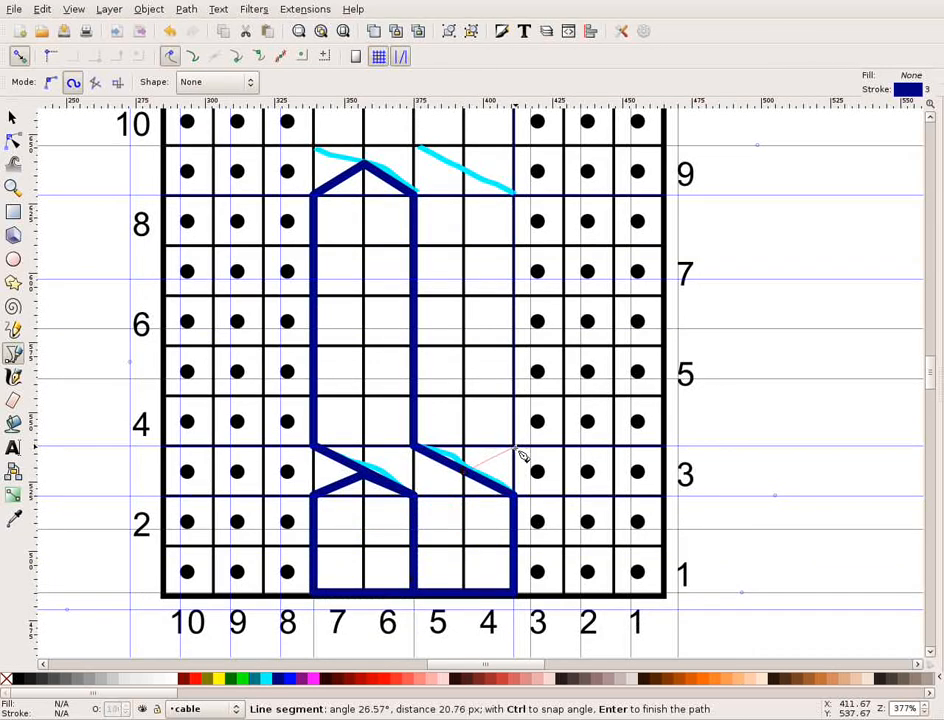
pyautogui.click(516, 447)
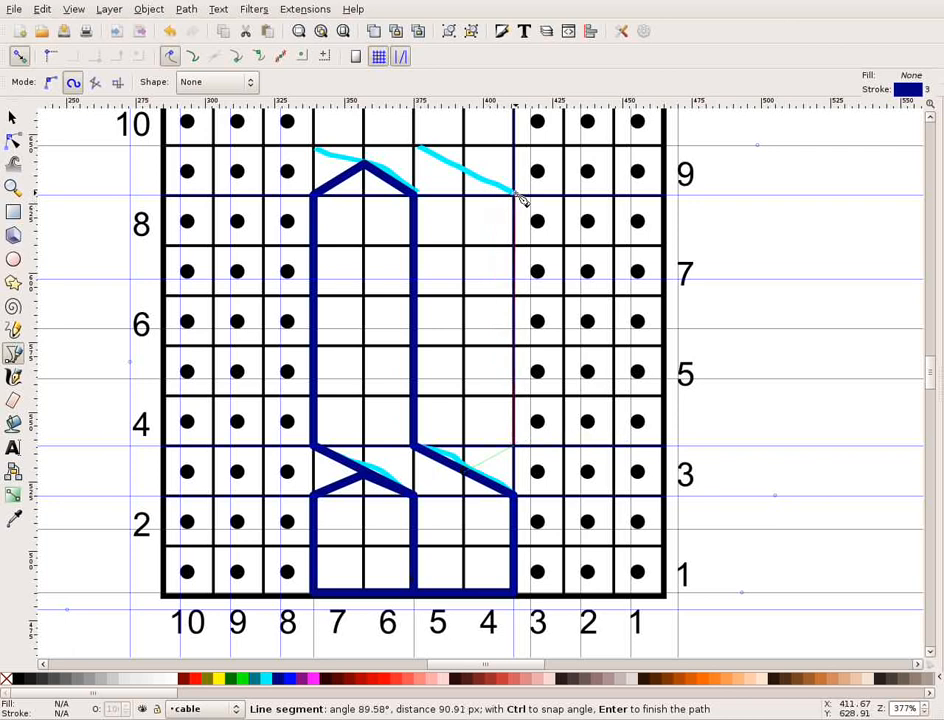
pyautogui.click(513, 194)
pyautogui.scroll(2, 503, 218)
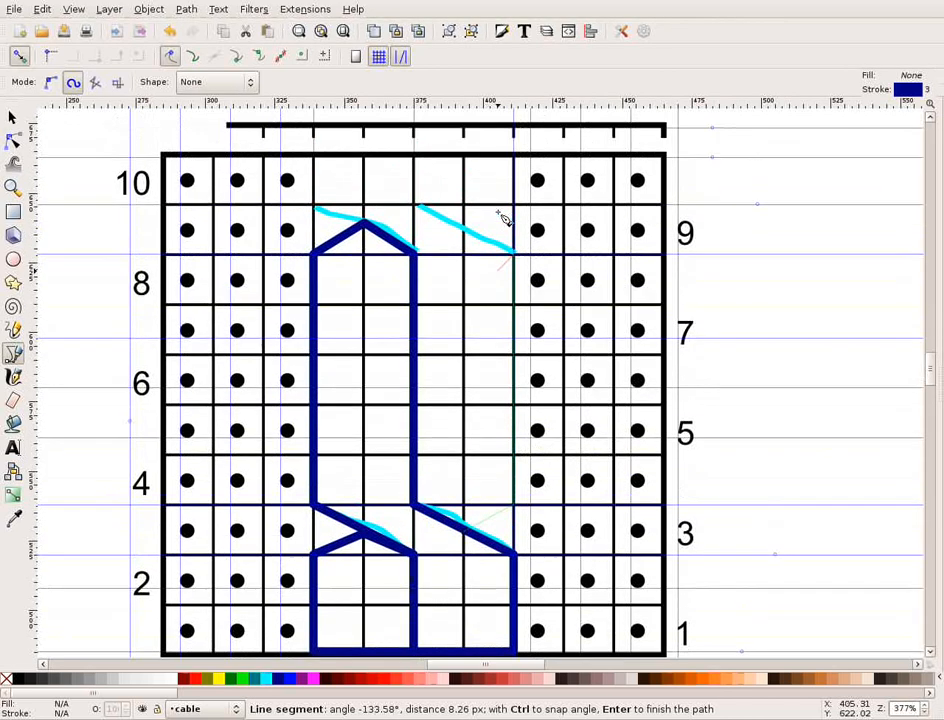
pyautogui.click(417, 206)
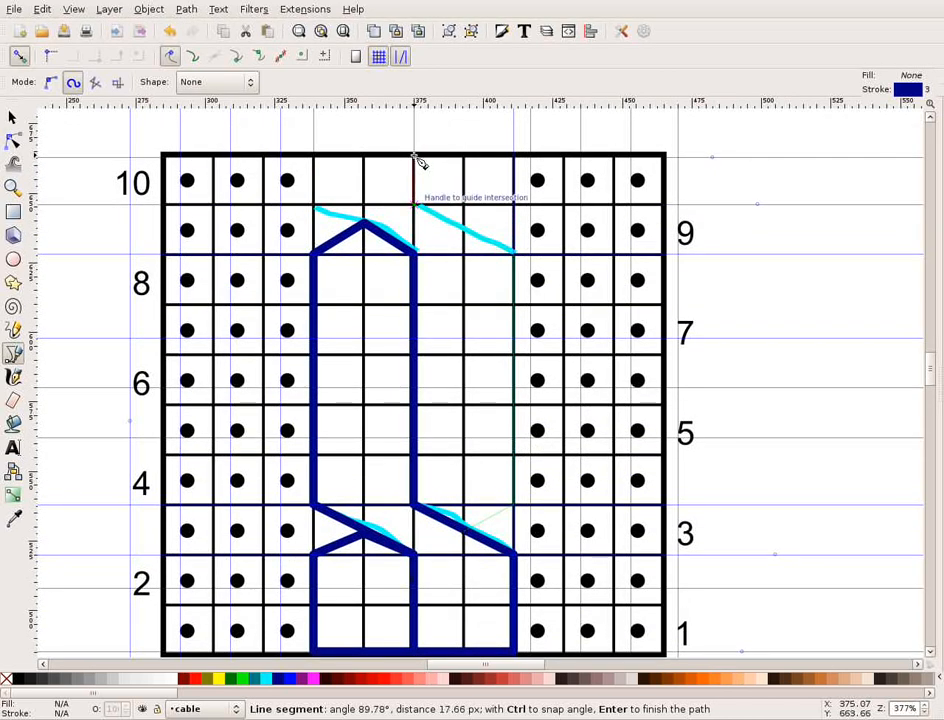
# Carry the outline around stitches 6–7 in row 10, diagonally back across row 9, and down between stitches 6 and 5 to close in row 3.
pyautogui.click(417, 157)
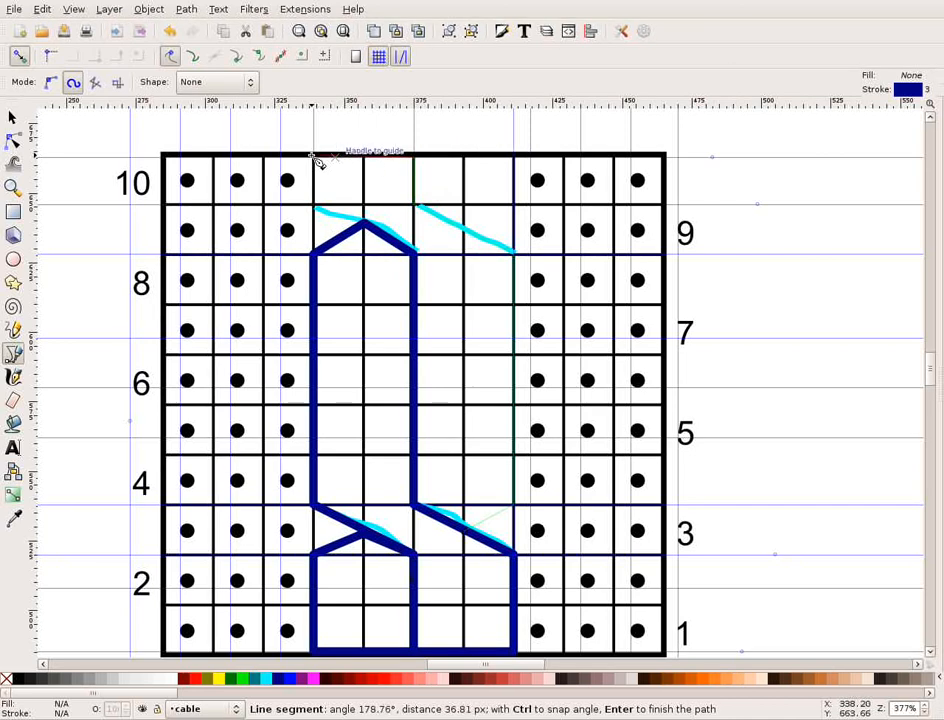
pyautogui.click(315, 156)
pyautogui.click(318, 208)
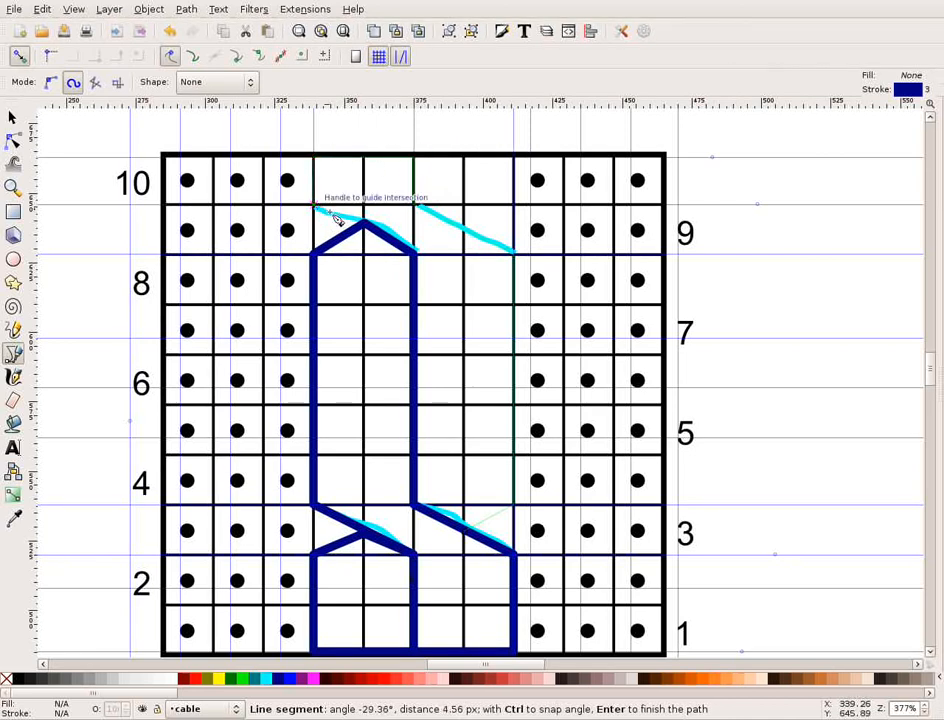
pyautogui.click(417, 255)
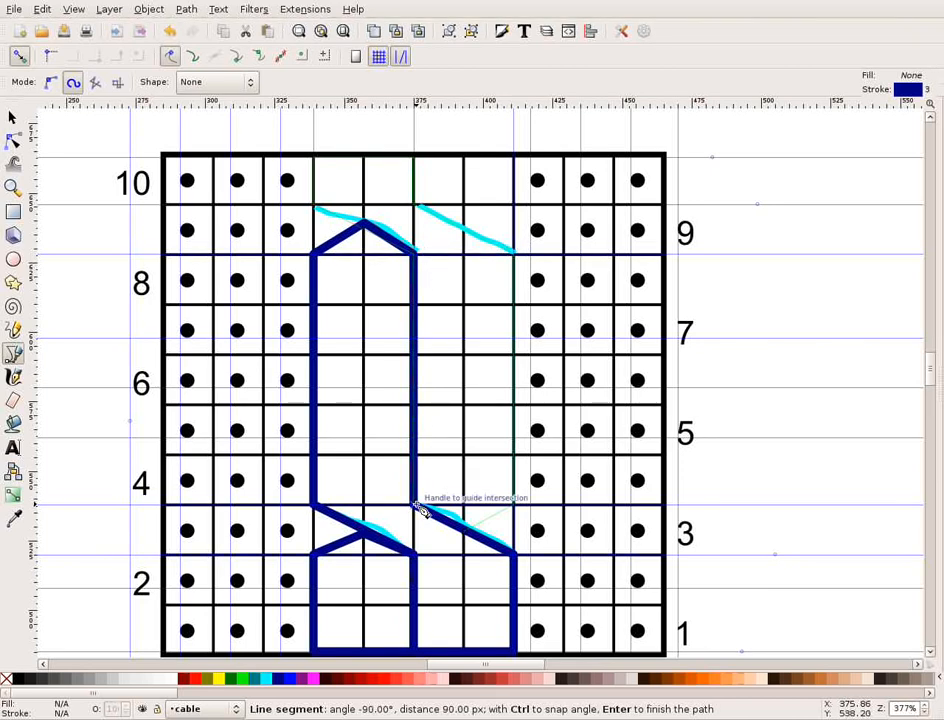
pyautogui.click(417, 507)
pyautogui.click(473, 537)
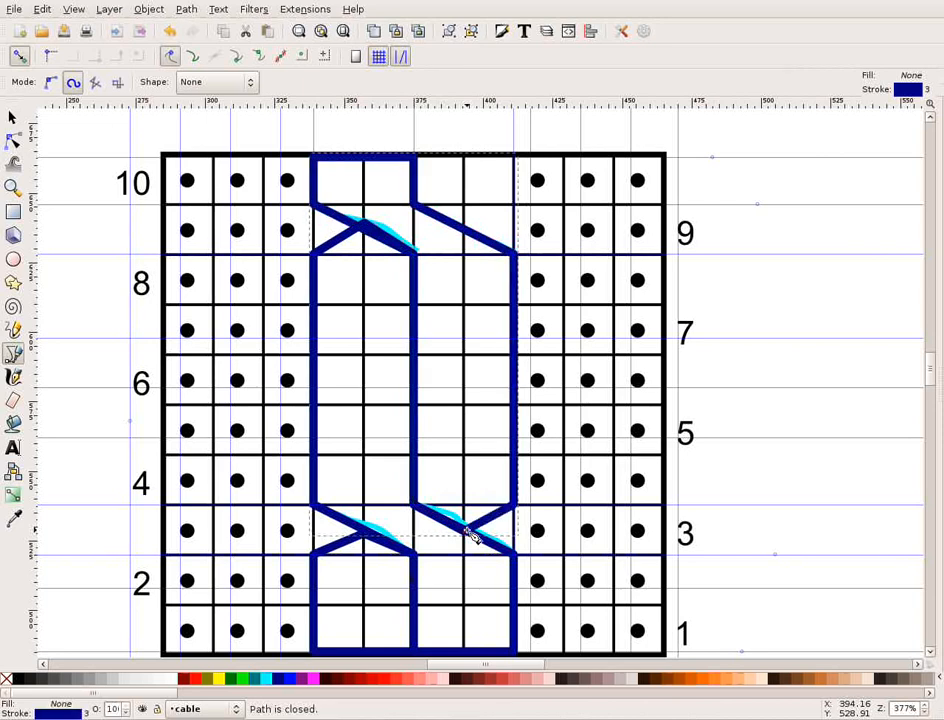
# Start an outline midway on the row 9 diagonal over stitches 5–4, running to stitch 4's outer edge and up it to the chart's top.
pyautogui.click(465, 230)
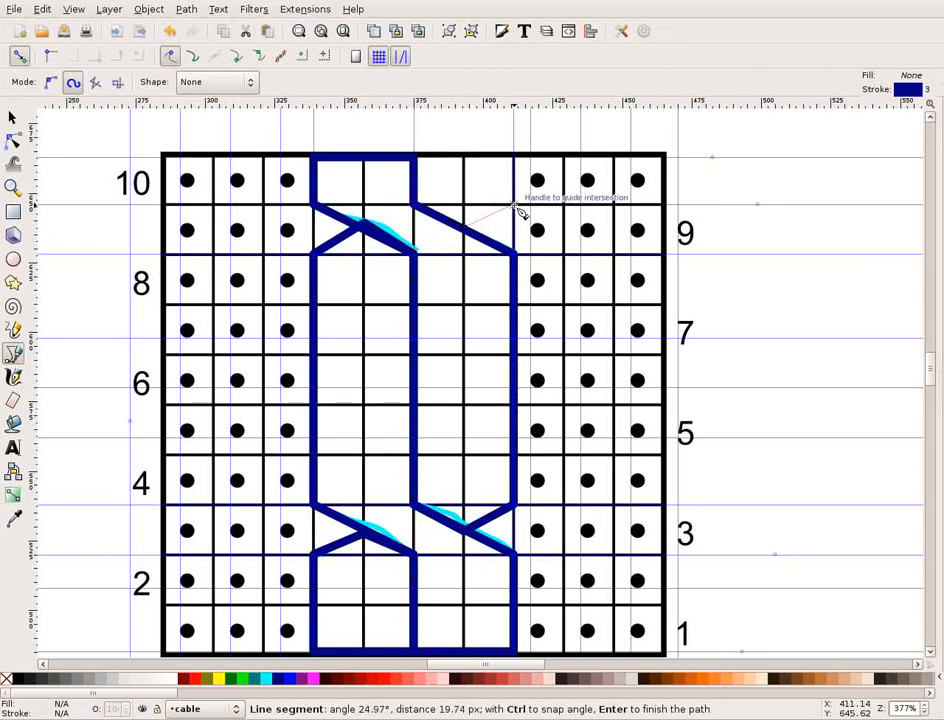
pyautogui.click(519, 213)
pyautogui.click(515, 157)
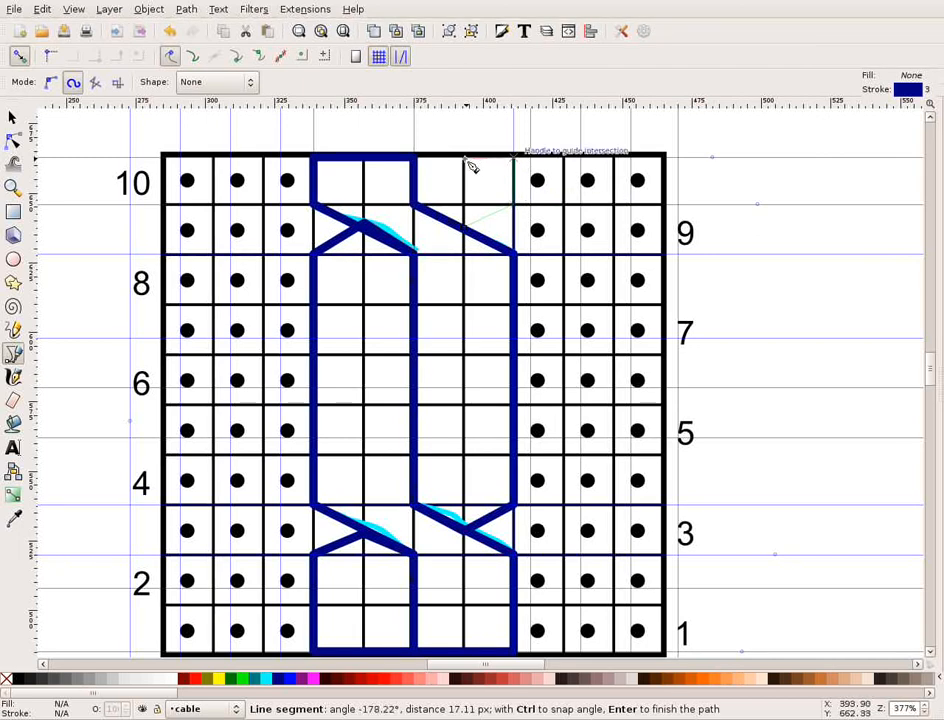